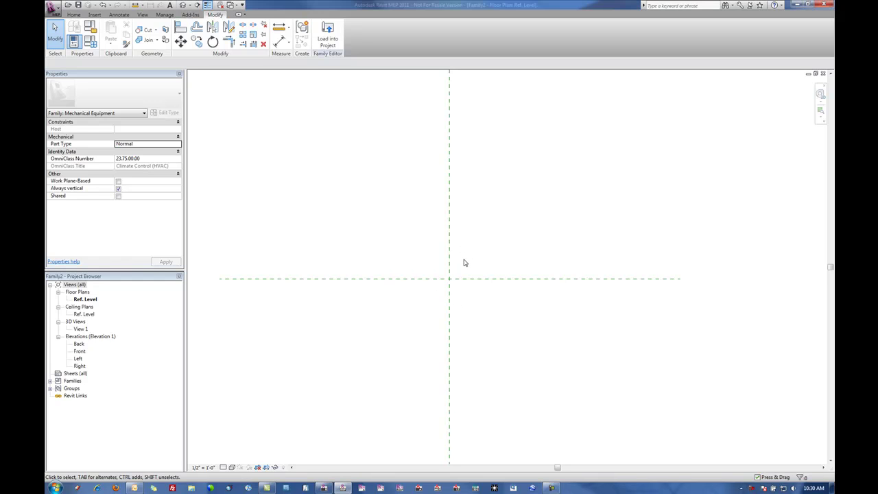
Draw the left vertical reference plane beside the centre crossing.
mouse_move(463, 261)
middle_down()
mouse_move(473, 256)
mouse_move(473, 272)
mouse_move(467, 270)
middle_up()
scroll(472, 259, down, 1)
mouse_move(476, 273)
middle_down()
mouse_move(465, 272)
mouse_move(479, 263)
middle_up()
scroll(482, 267, down, 1)
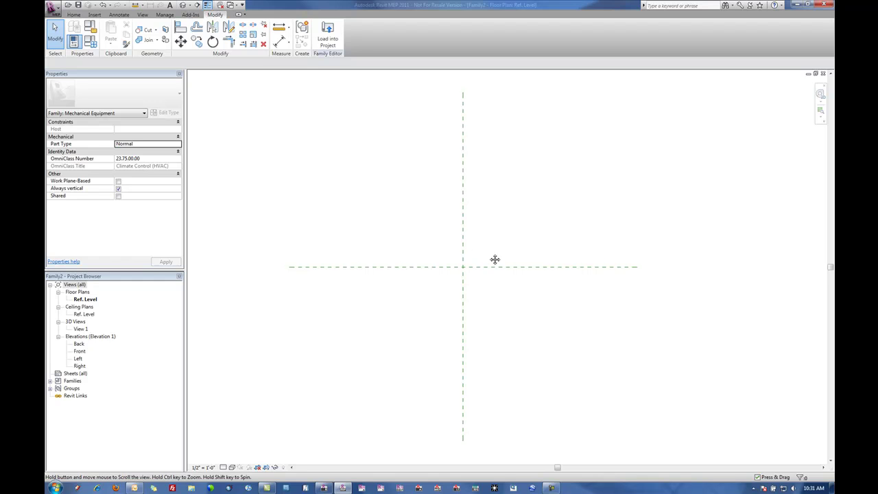
middle_drag(490, 256, 453, 239)
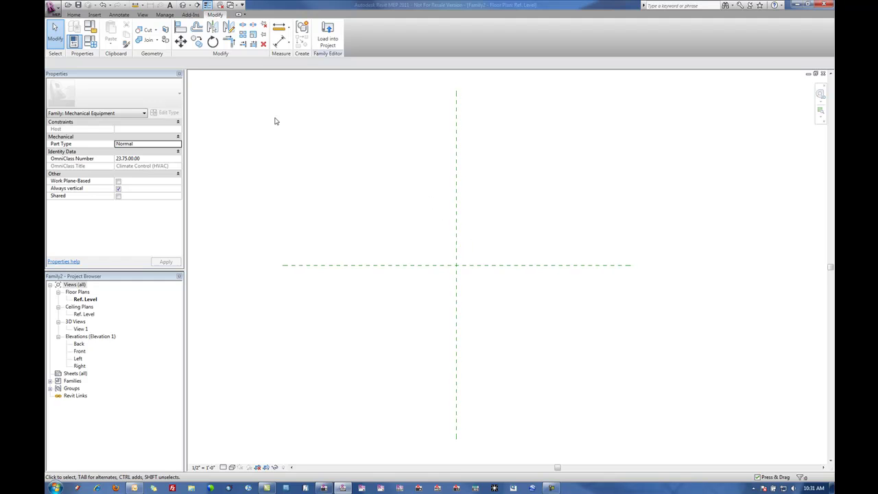
click(74, 14)
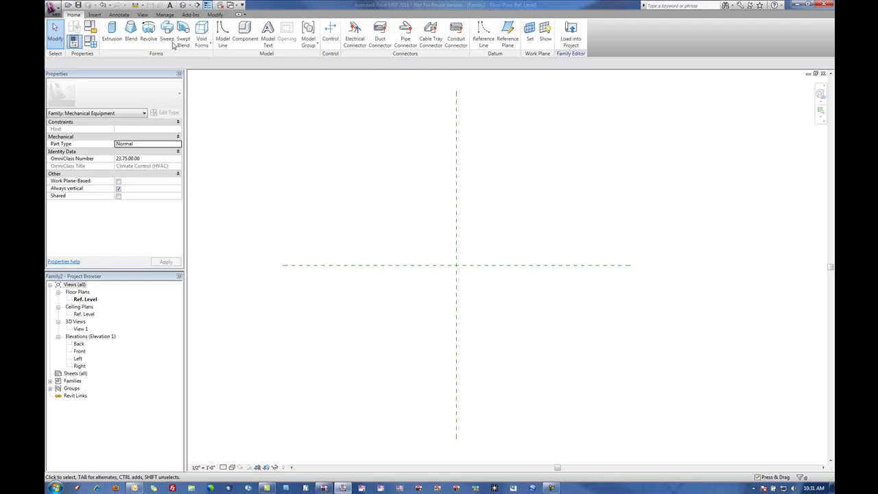
click(507, 41)
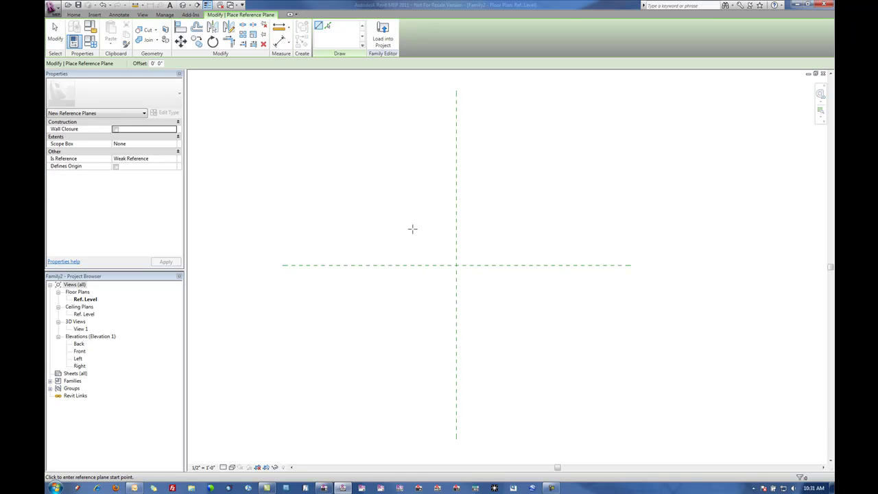
click(407, 223)
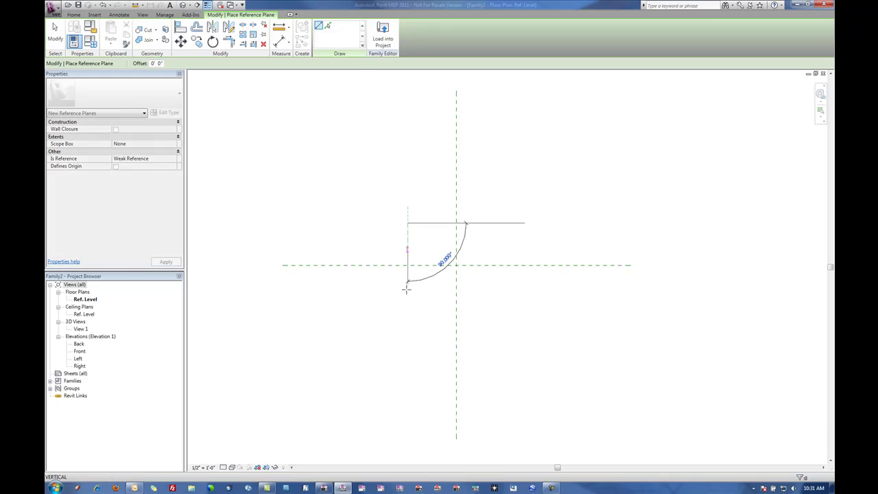
click(407, 327)
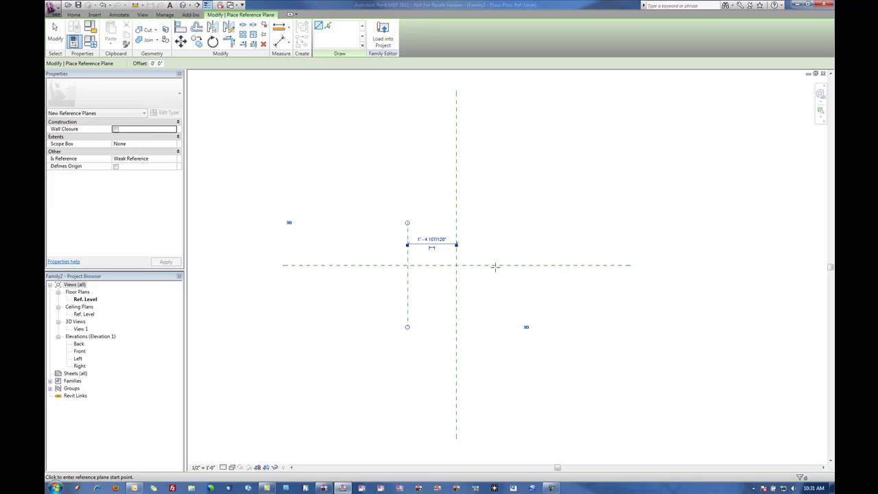
Add the right vertical reference plane and the upper horizontal reference plane.
click(508, 223)
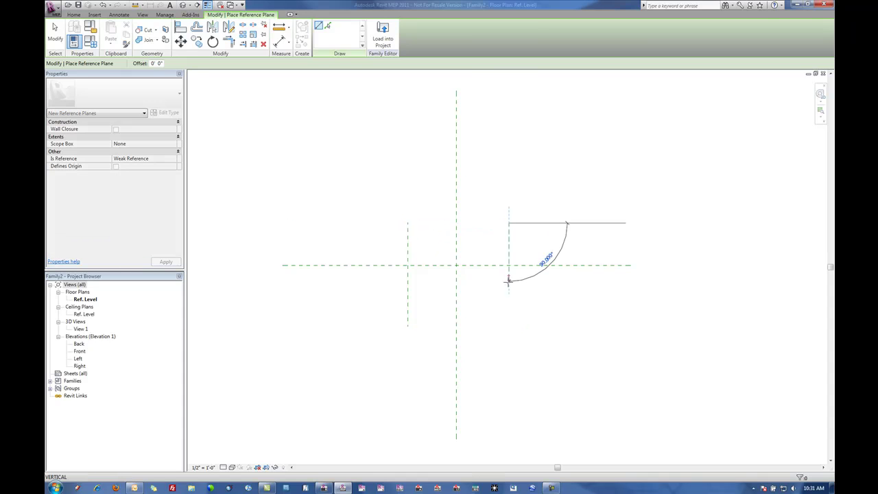
click(508, 327)
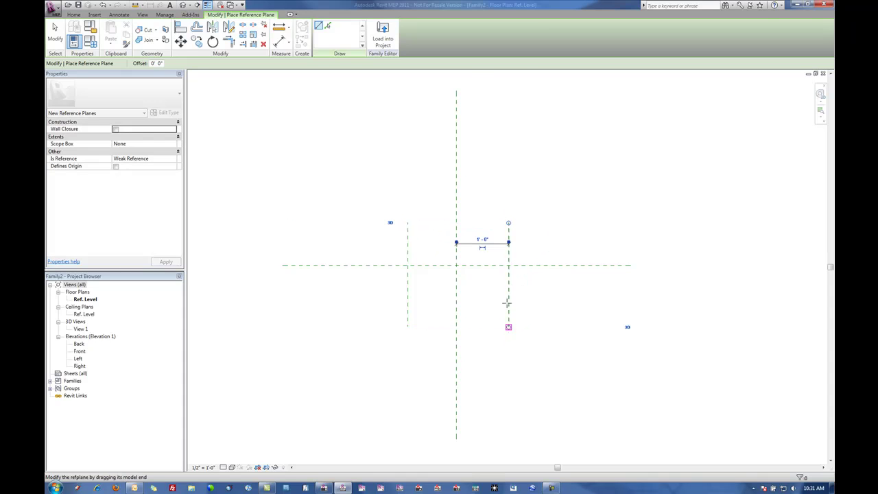
click(386, 200)
click(525, 200)
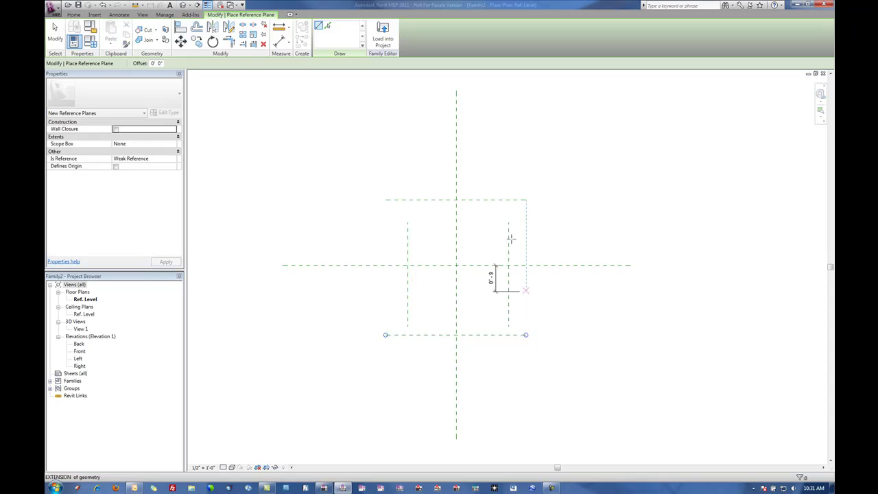
key(Escape)
key(Escape)
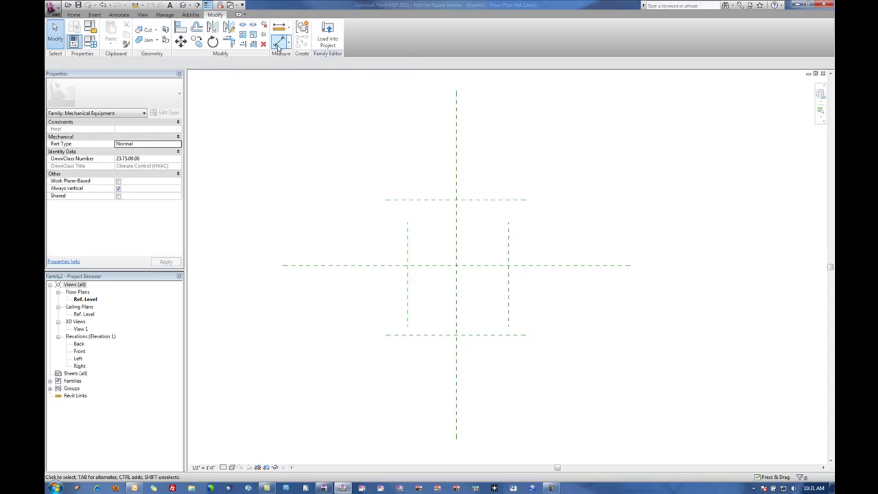
Dimension the left, centre and right planes and make the segments equal (EQ).
click(280, 42)
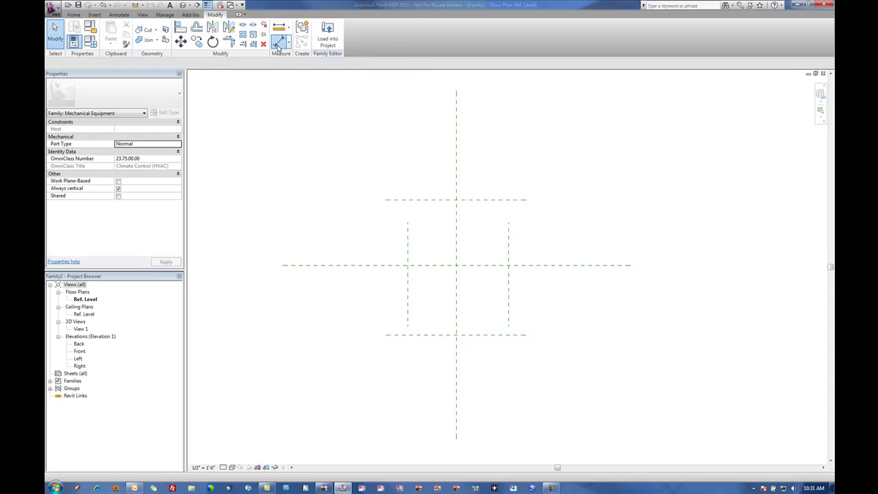
click(407, 251)
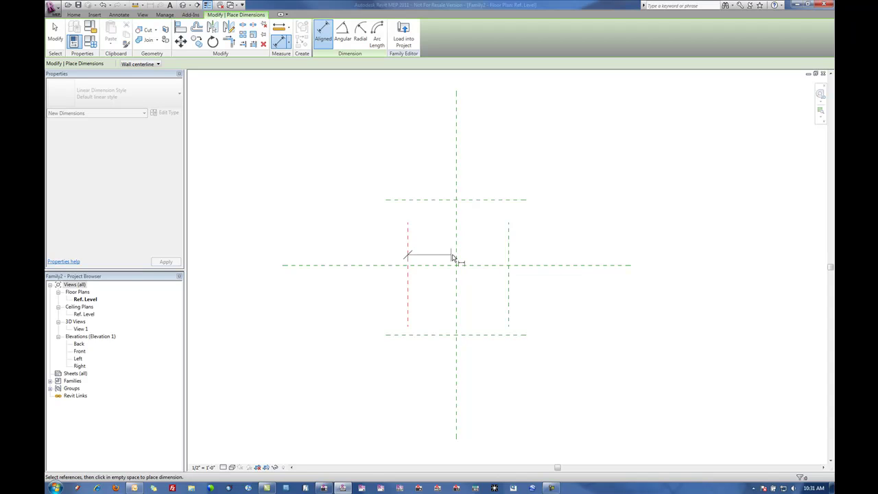
click(457, 256)
click(508, 255)
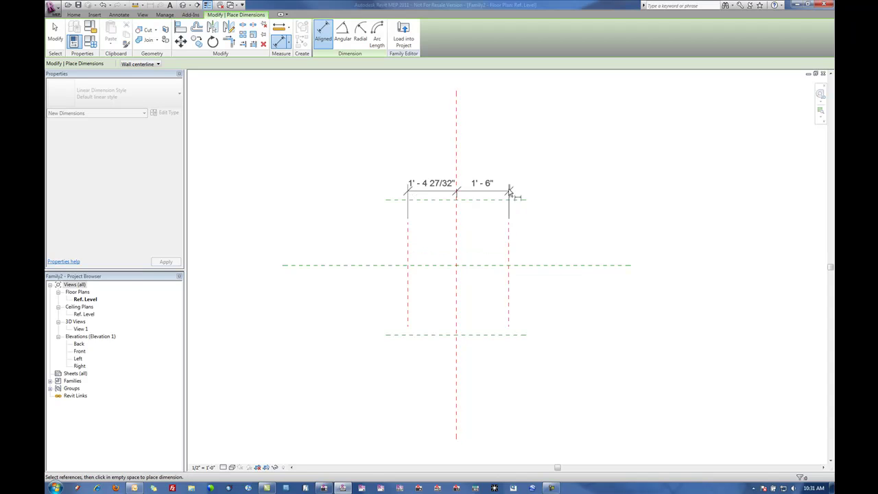
click(510, 175)
click(457, 142)
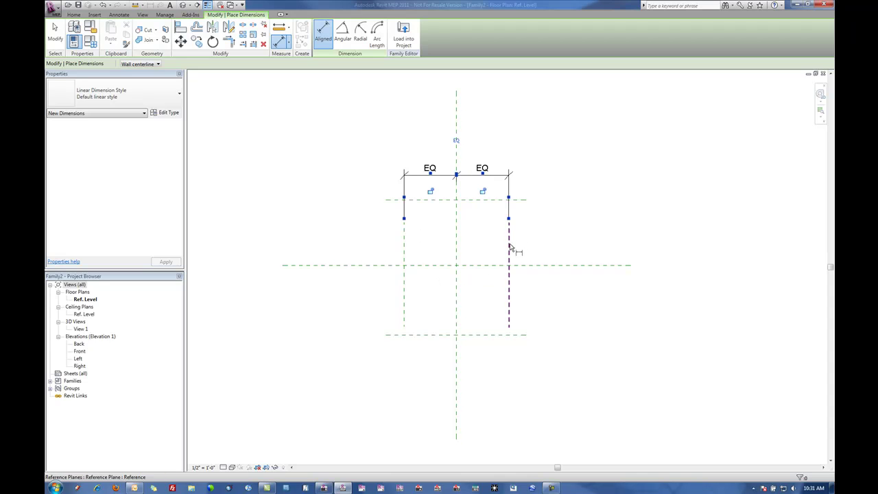
Add an overall 3' - 0" dimension from the left plane to the right plane.
click(404, 250)
click(506, 244)
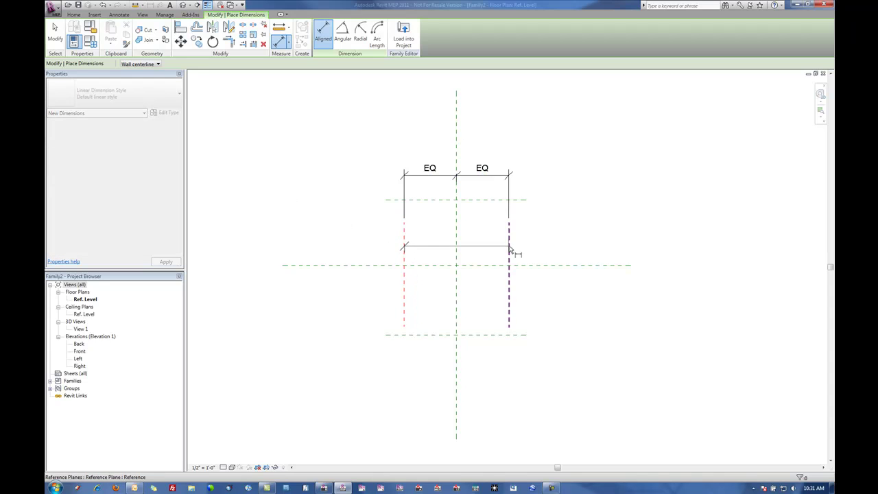
click(512, 161)
key(Escape)
key(Escape)
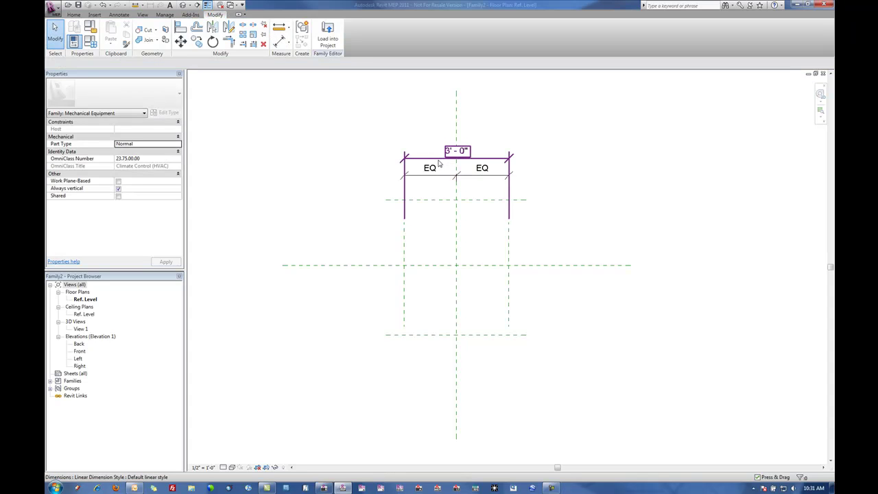
Label the overall 3' - 0" dimension with a new Length parameter, kept as Type.
click(438, 162)
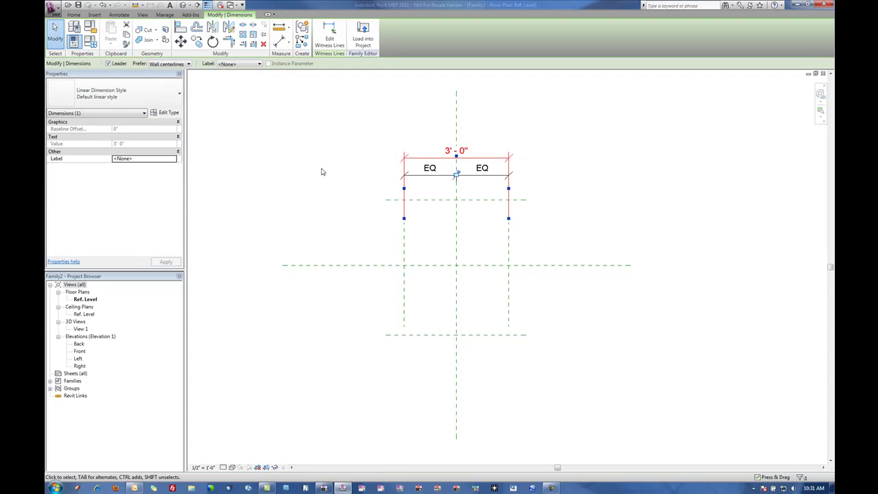
click(251, 64)
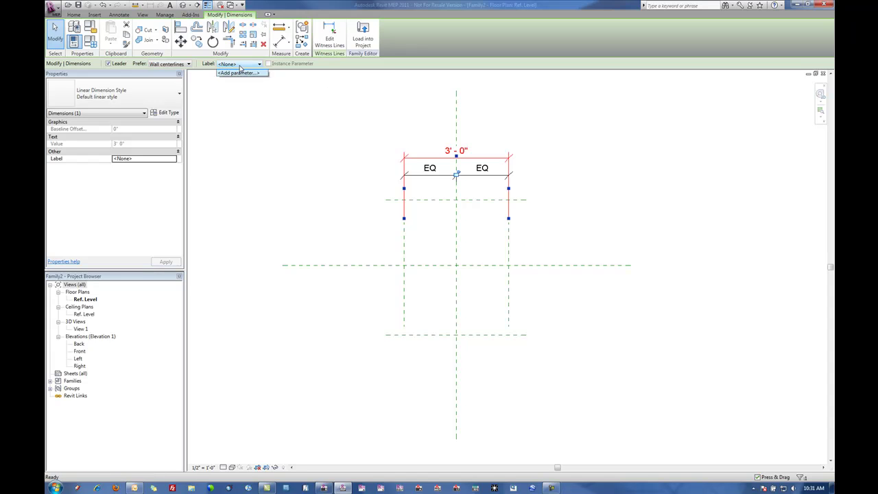
click(239, 79)
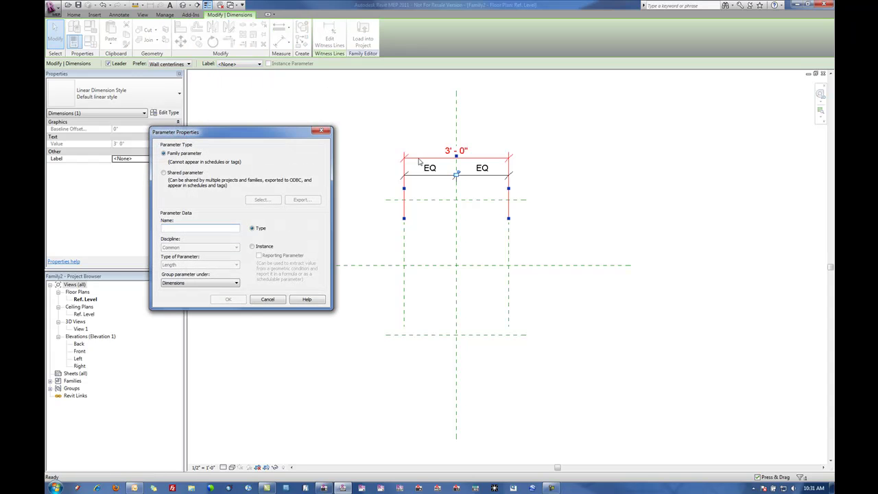
text(W)
text(Length)
click(270, 249)
click(265, 233)
click(232, 304)
Flex the width by dragging the right plane outward, then inward to 3' - 4".
click(521, 185)
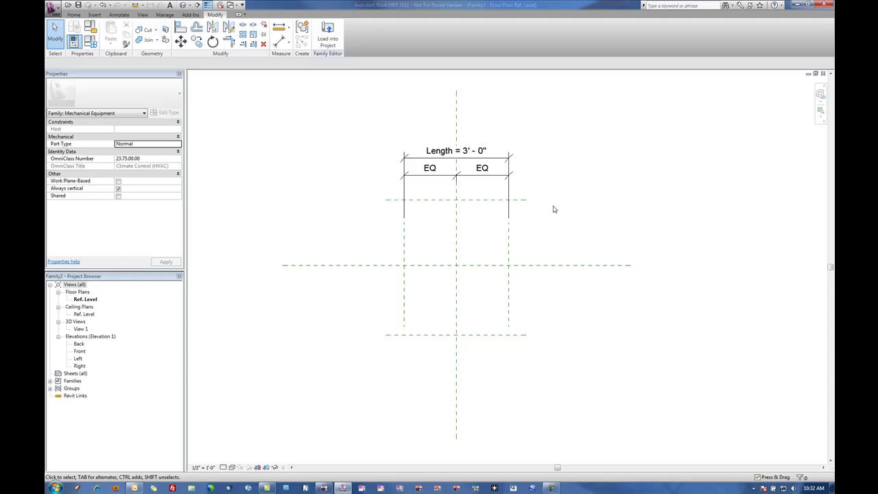
drag(509, 252, 523, 254)
click(542, 249)
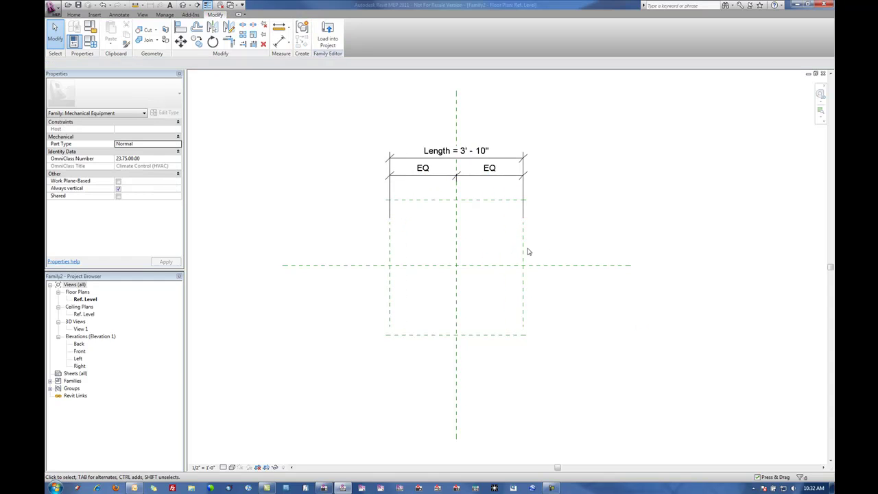
click(524, 250)
drag(524, 254, 514, 251)
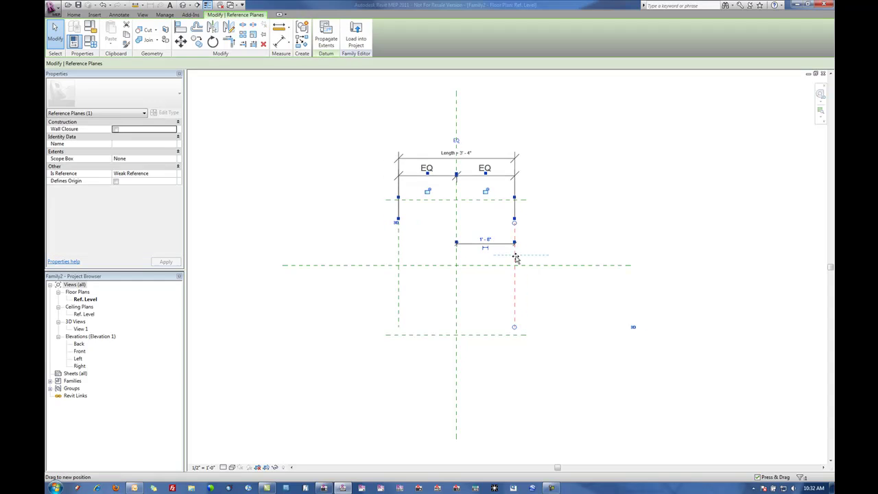
click(549, 233)
Stretch Length to 4' - 0" with the right plane, then undo back to 3' - 4".
click(480, 156)
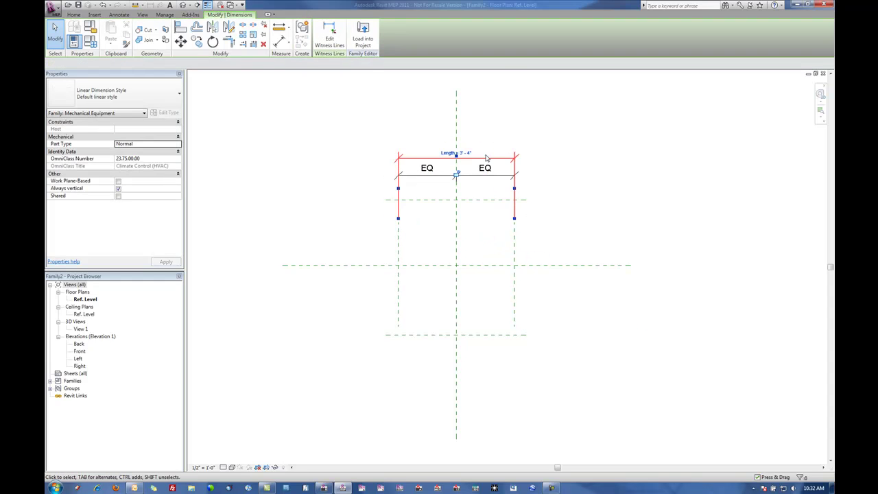
key(Escape)
click(516, 250)
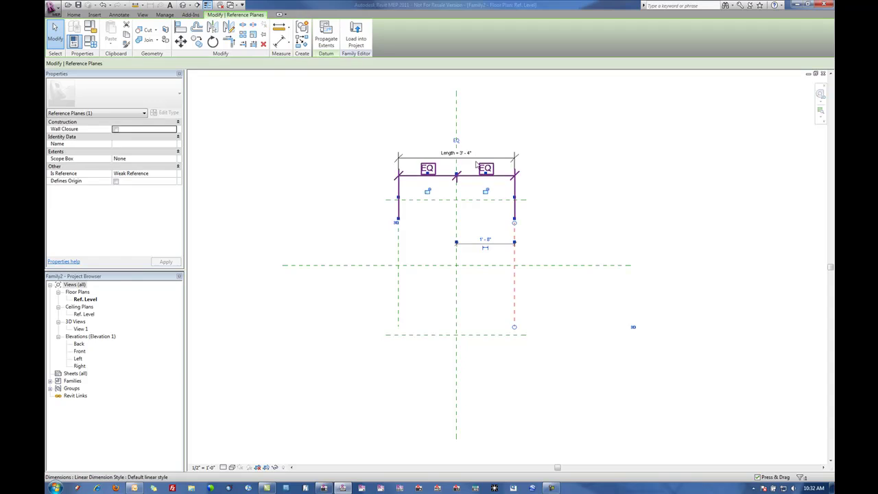
click(473, 157)
key(Escape)
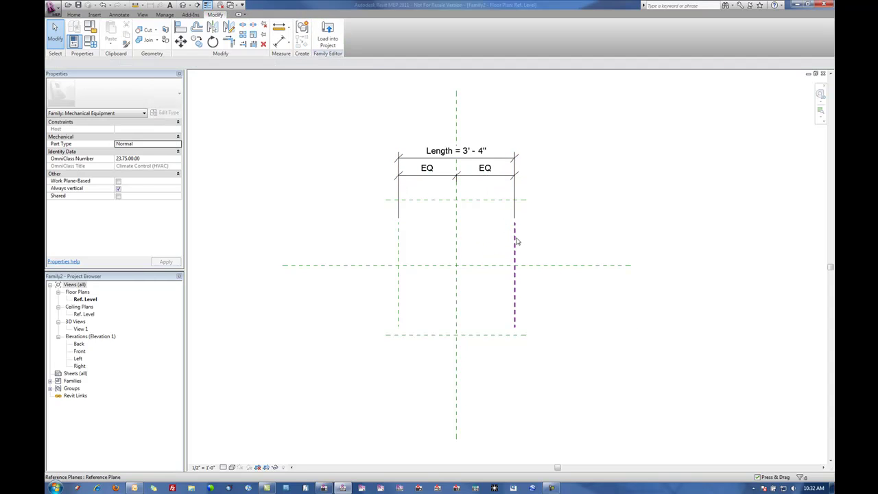
click(516, 235)
click(458, 152)
click(284, 222)
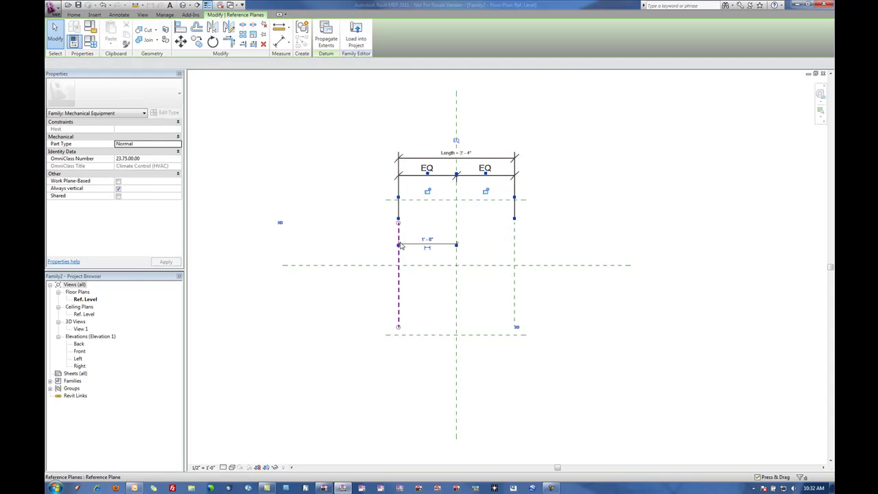
click(457, 152)
key(Escape)
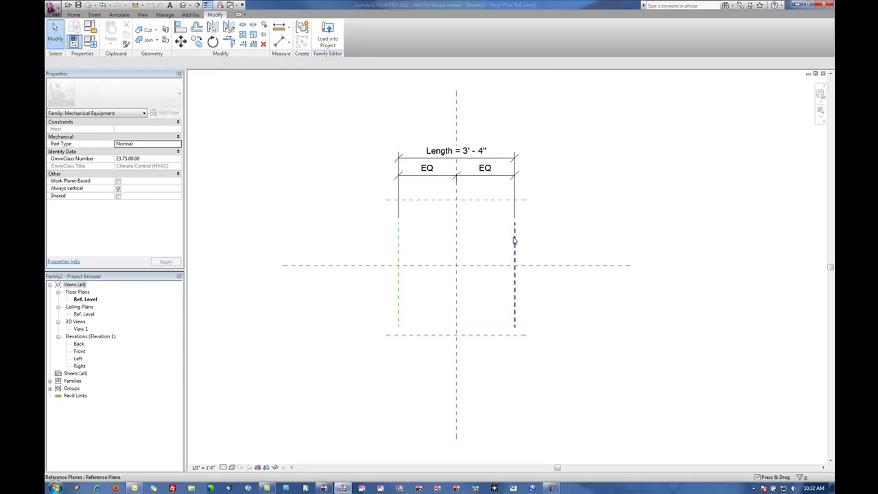
drag(516, 240, 525, 251)
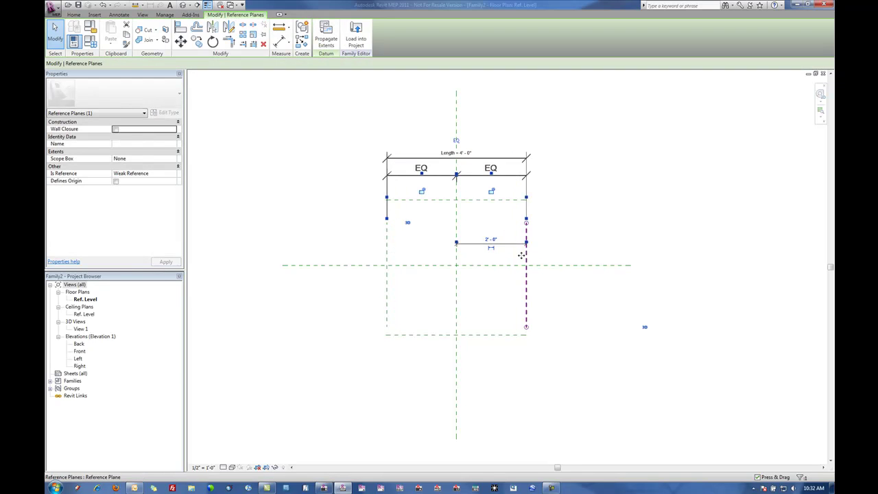
key(ctrl+z)
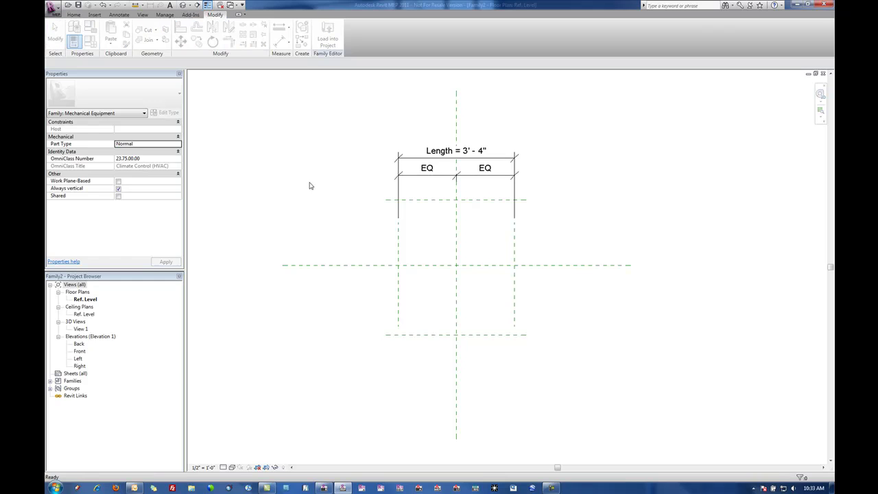
Set Length to 3' 0" in Family Types and apply it.
click(75, 39)
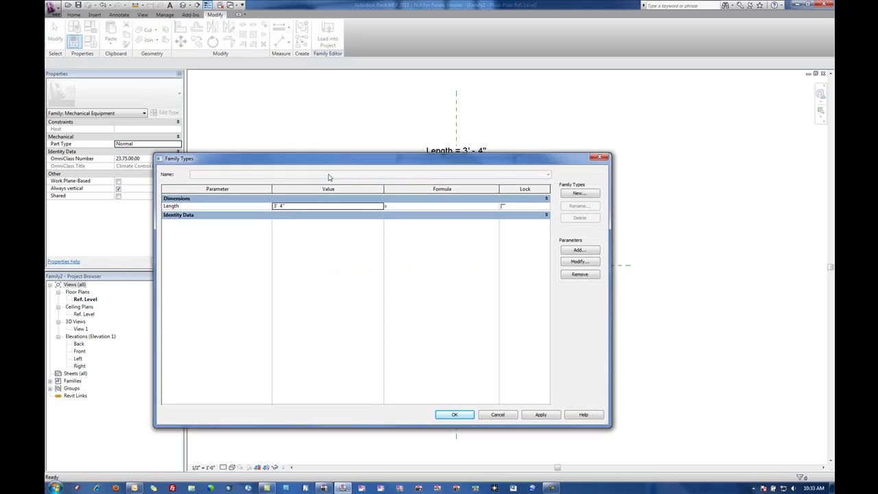
click(289, 248)
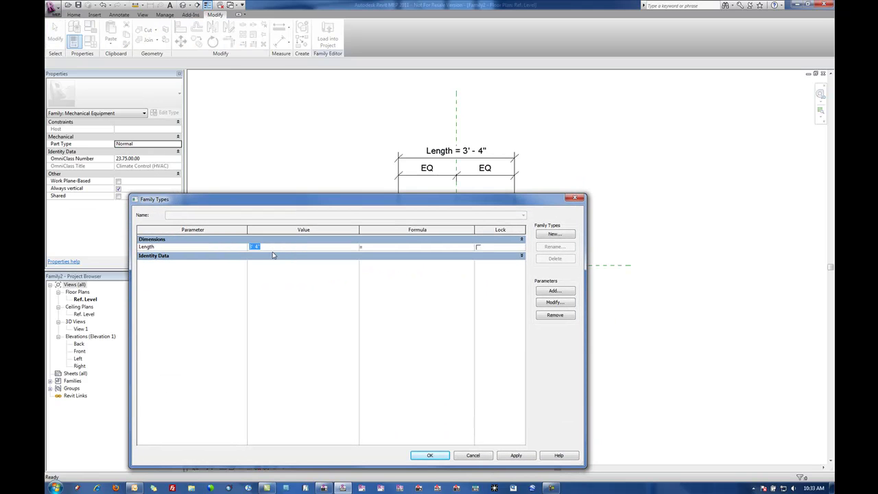
key(Tab)
click(512, 456)
click(432, 457)
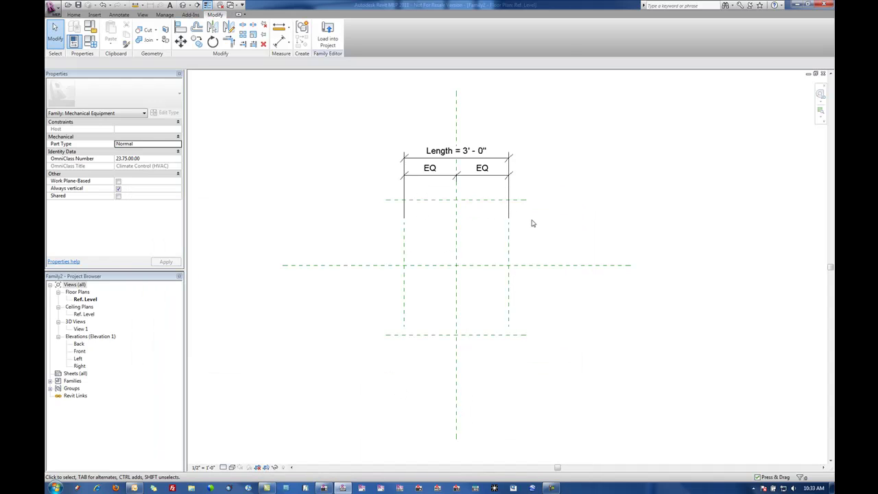
Dimension the top, centre and bottom planes with EQ, plus an overall 4' - 0" dimension.
click(280, 42)
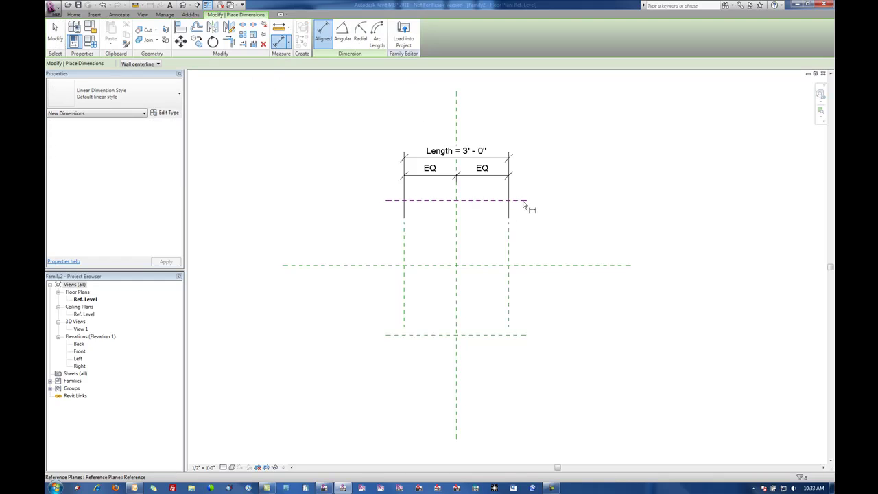
click(526, 200)
click(528, 267)
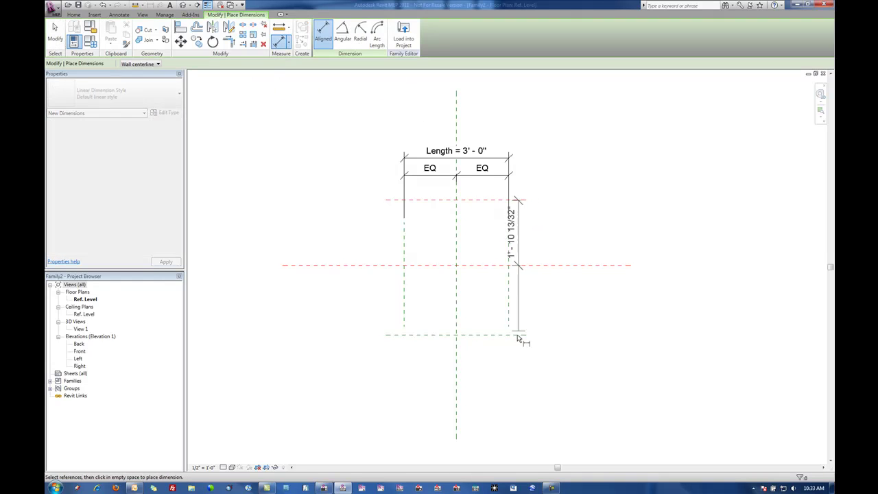
click(520, 335)
click(552, 324)
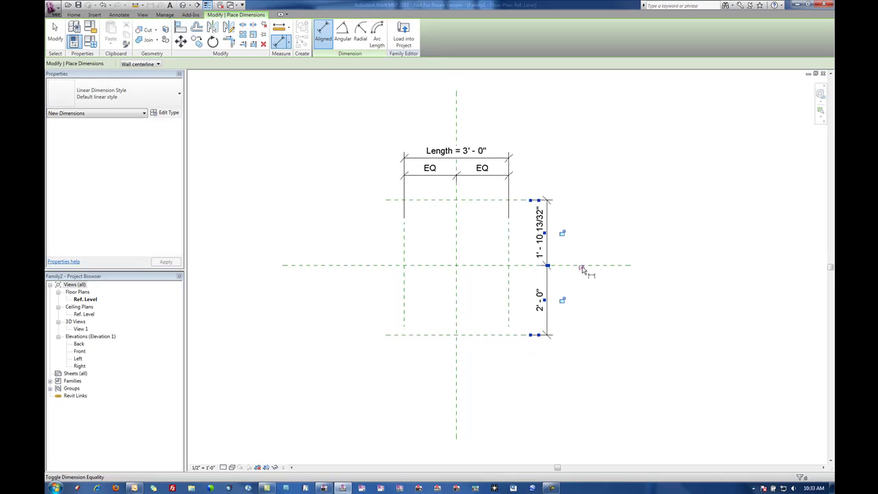
click(581, 269)
click(526, 337)
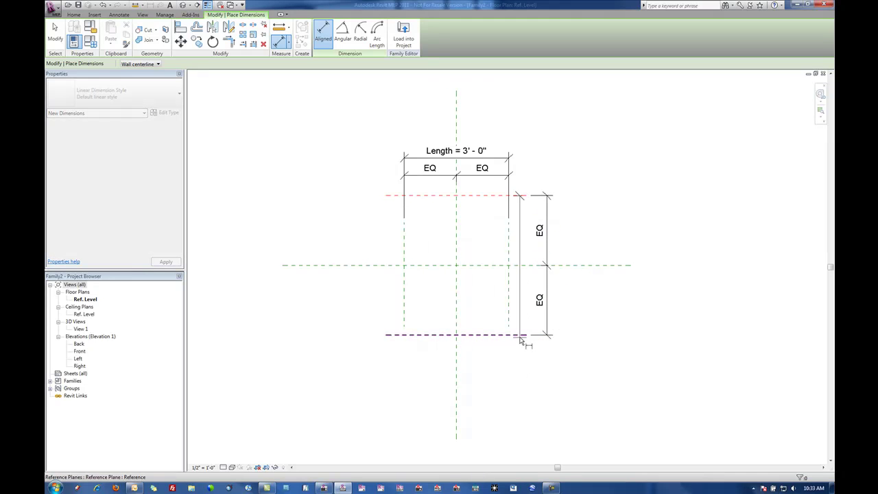
click(573, 341)
key(Escape)
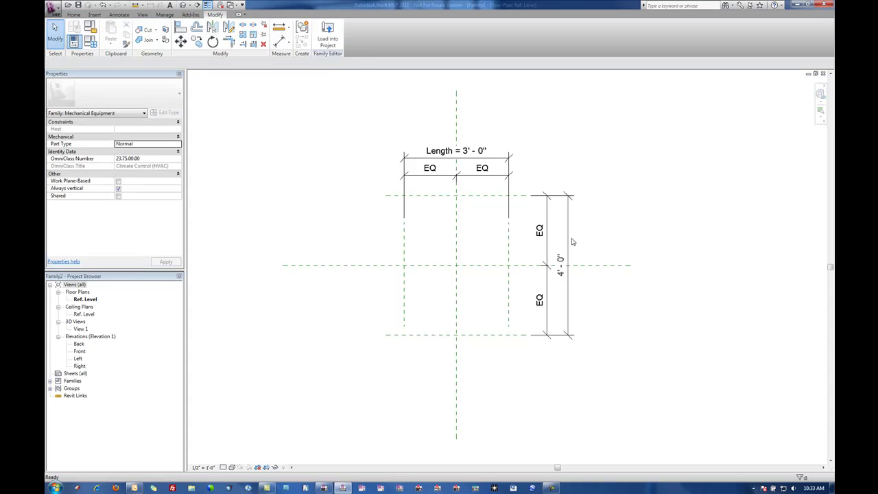
Label the overall 4' - 0" dimension with a new Width parameter.
click(577, 226)
click(246, 63)
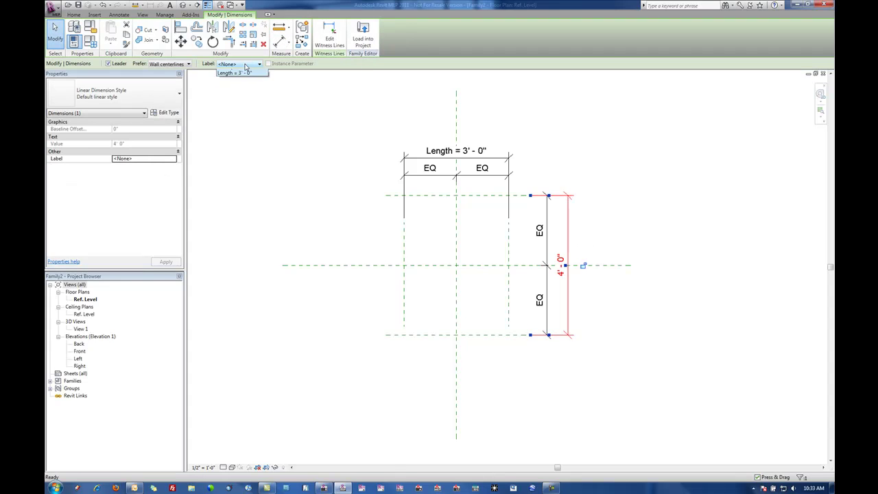
click(240, 79)
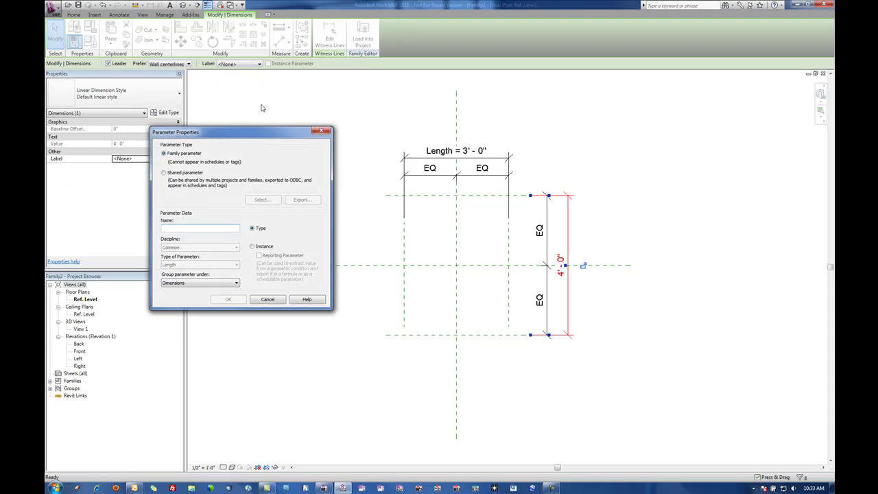
text(Width)
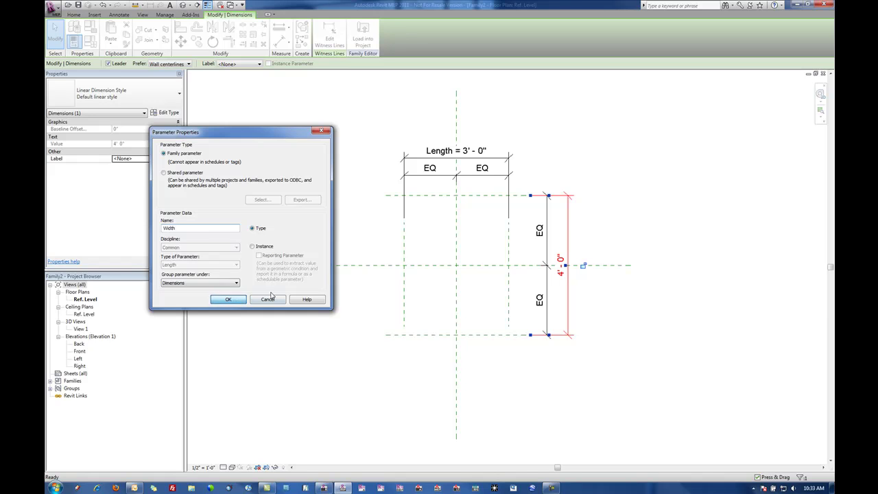
click(229, 299)
key(Escape)
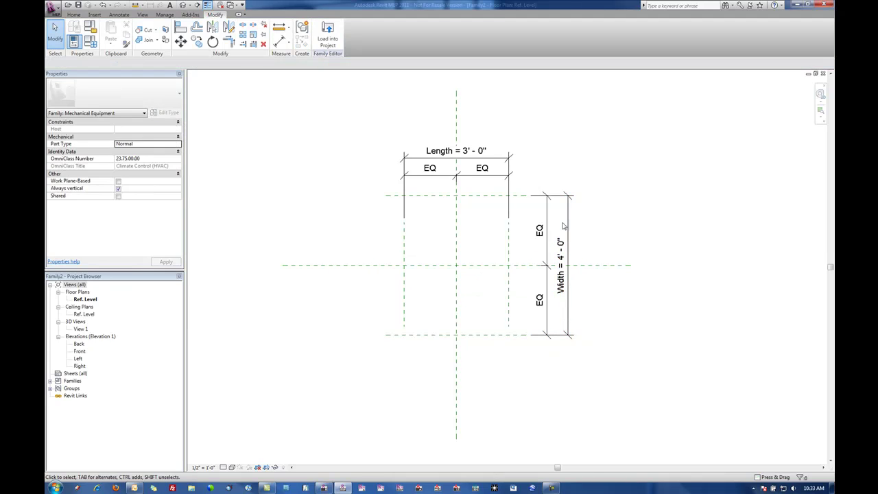
click(496, 335)
key(Escape)
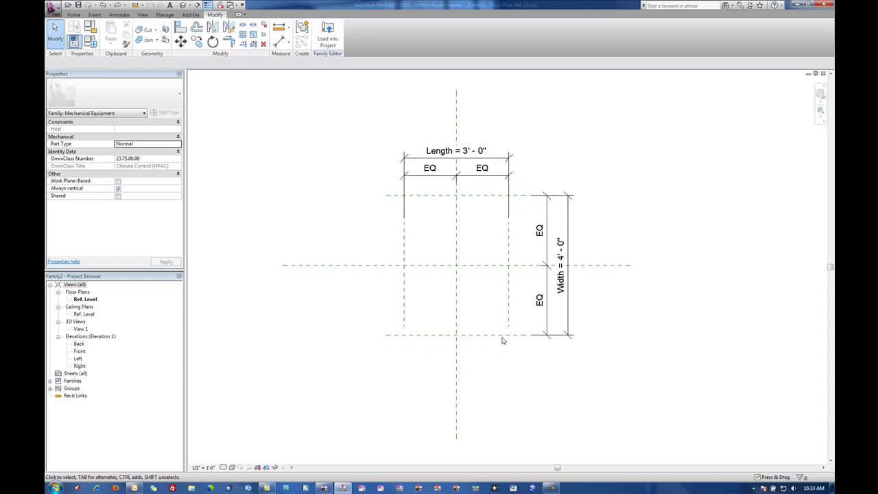
click(484, 336)
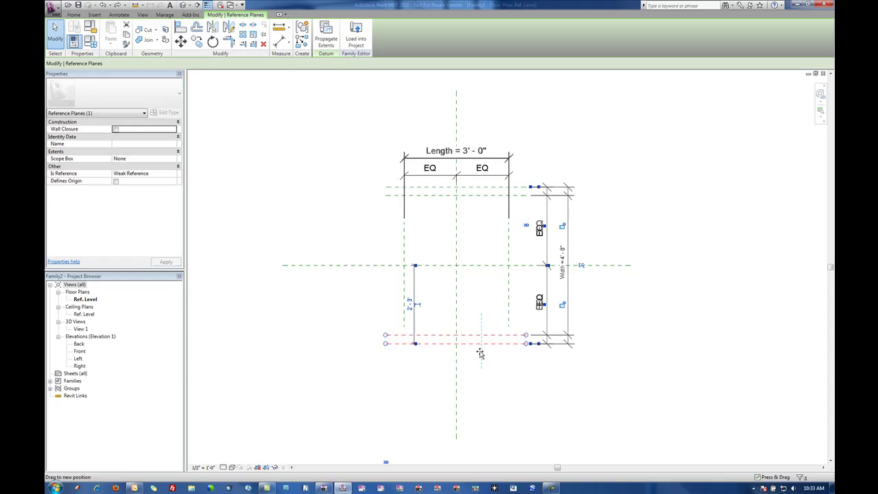
key(Escape)
scroll(626, 290, up, 2)
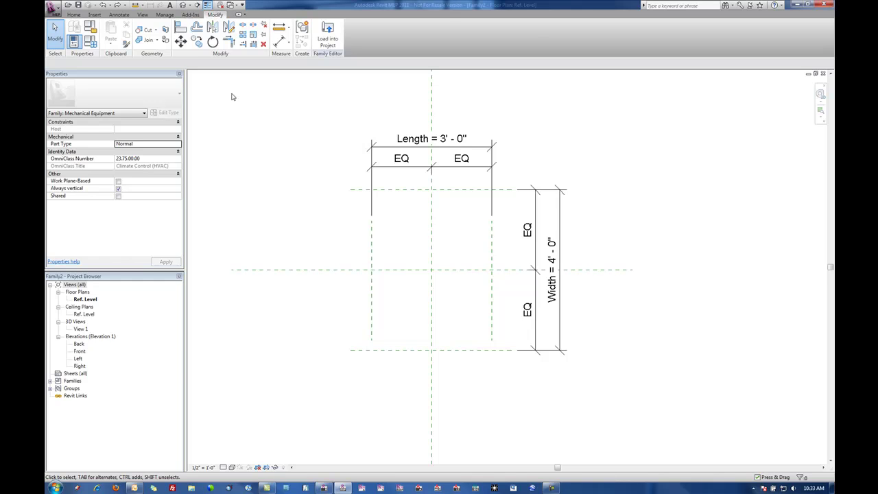
Start an extrusion, then cancel the unwanted line sketch.
click(73, 14)
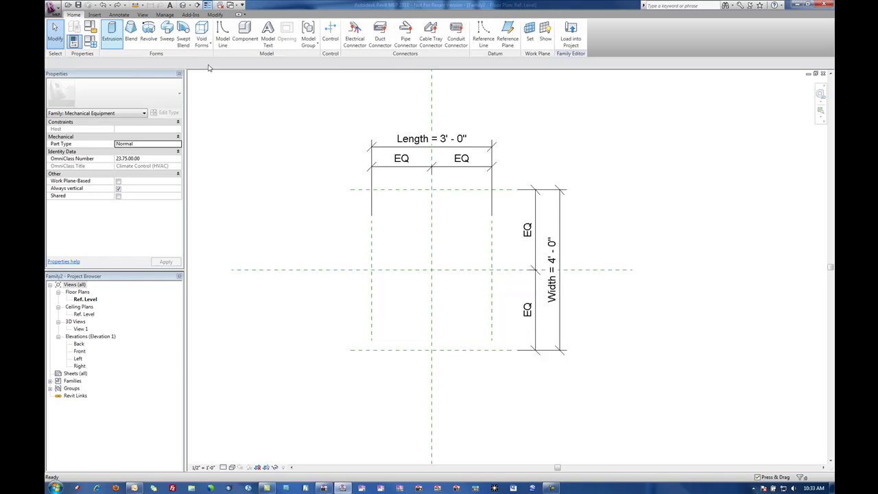
click(112, 31)
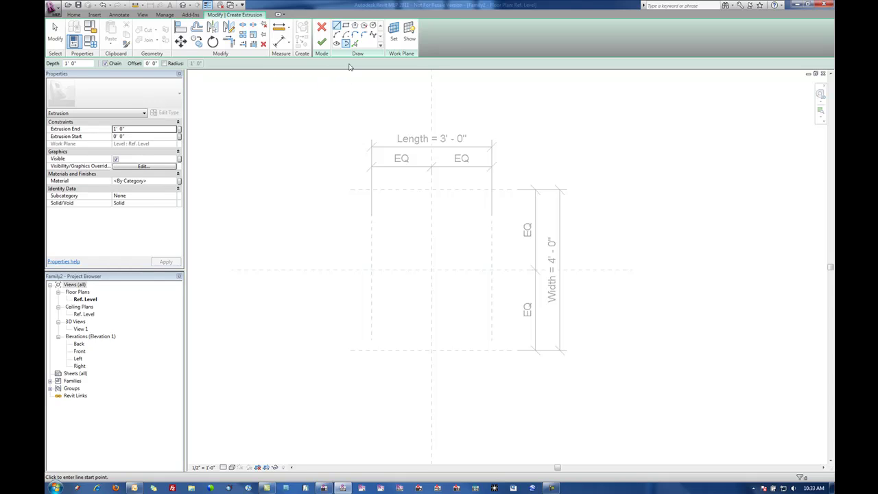
key(Escape)
click(74, 14)
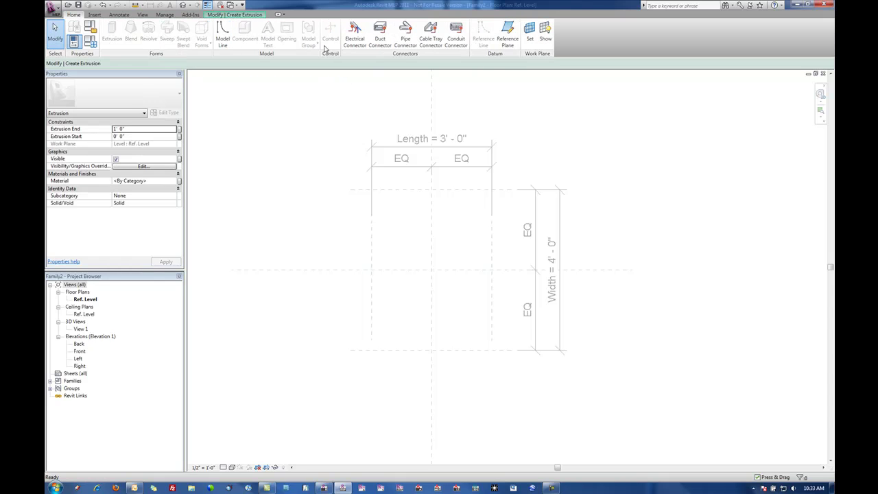
click(235, 15)
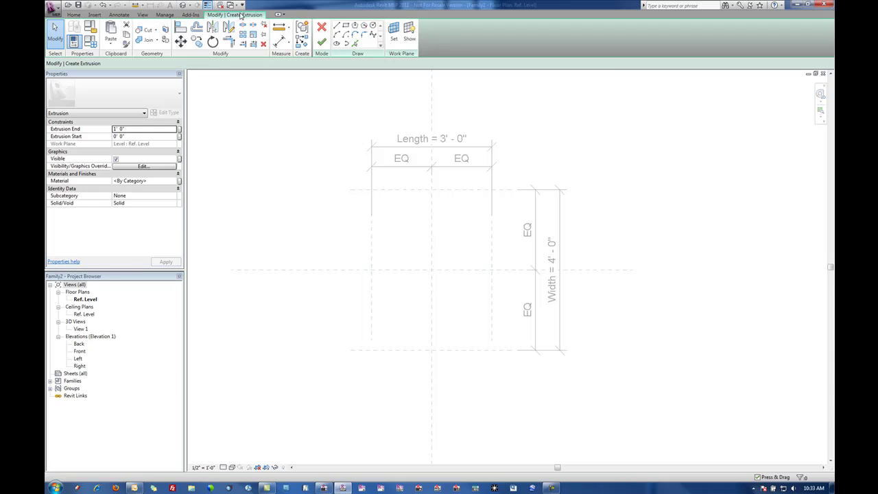
key(Escape)
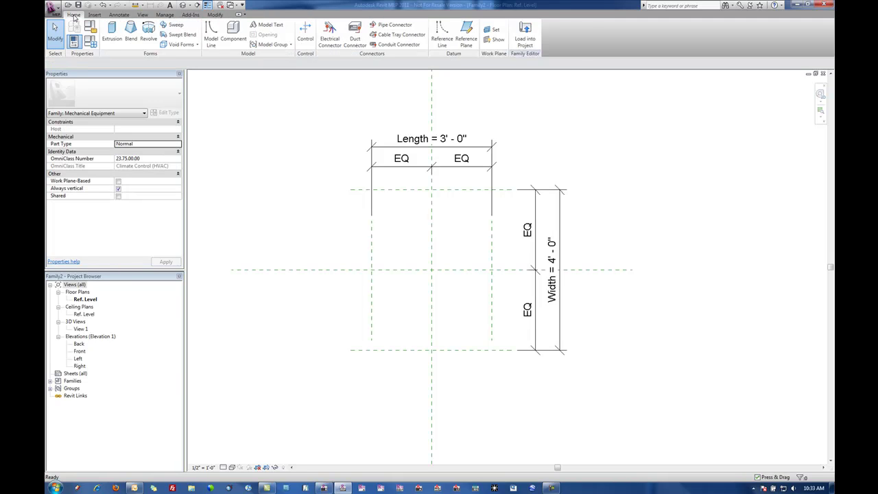
Sketch a rectangle inside the reference-plane box and finish it as an extrusion.
click(110, 38)
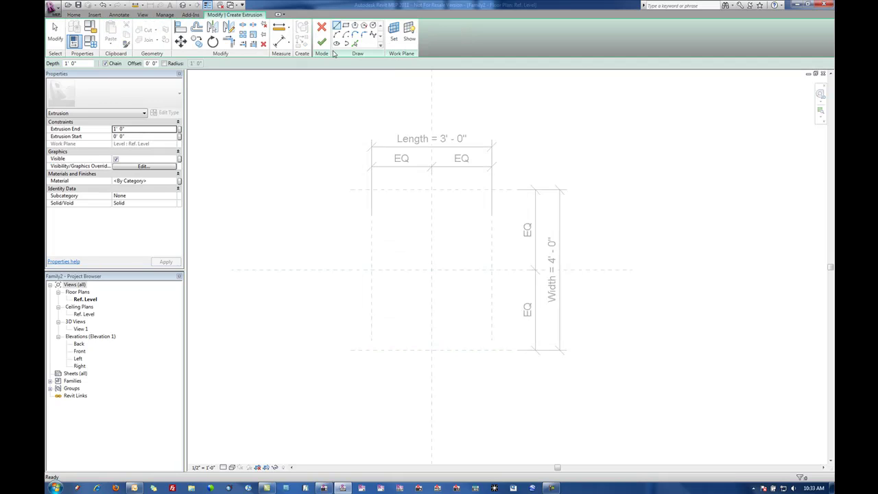
click(346, 27)
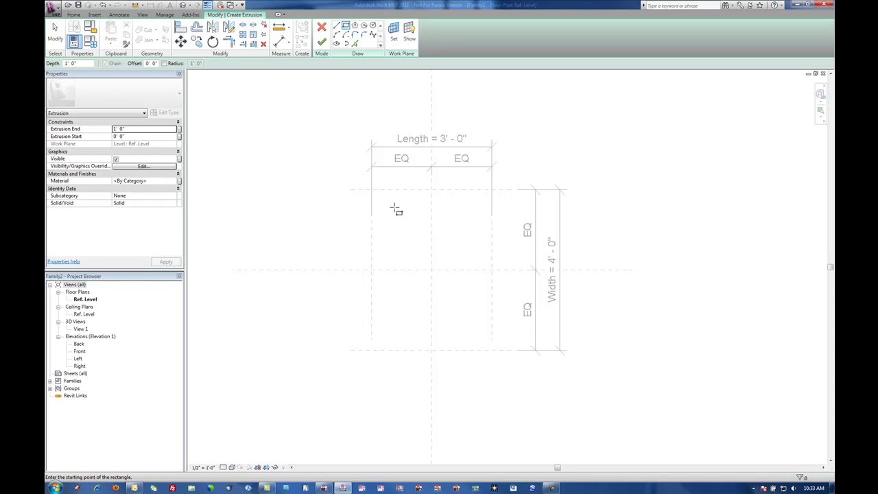
click(381, 203)
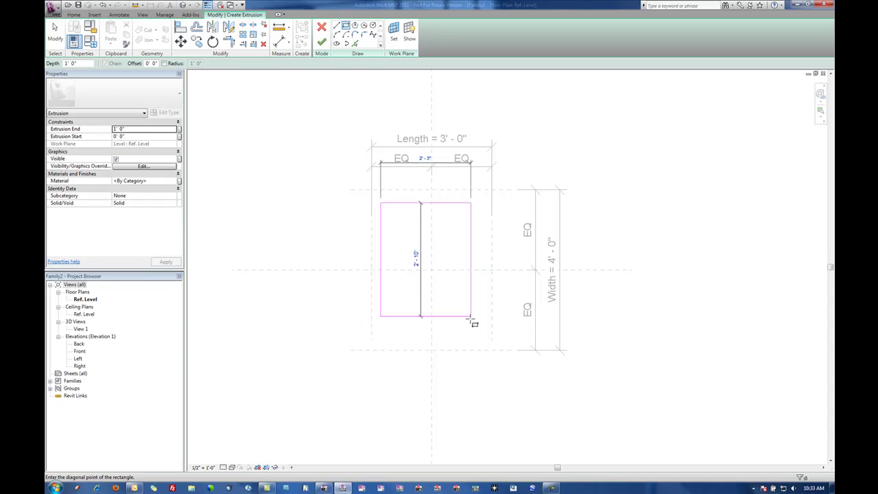
click(481, 336)
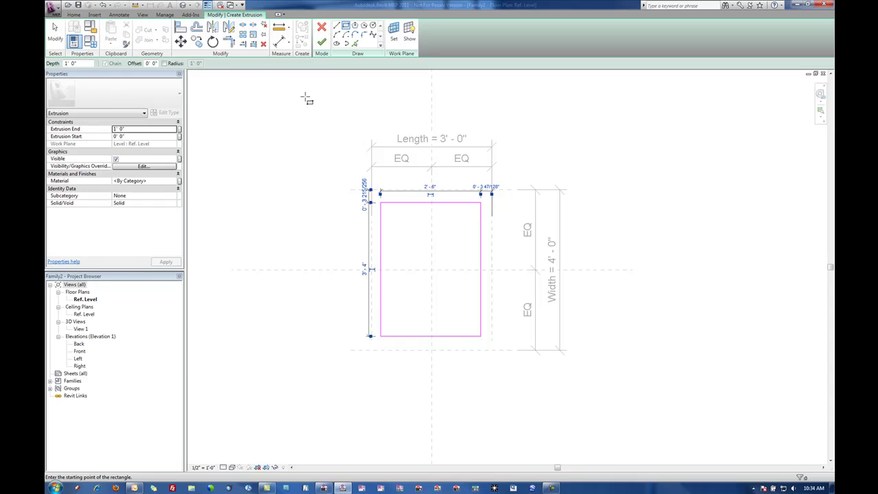
click(324, 47)
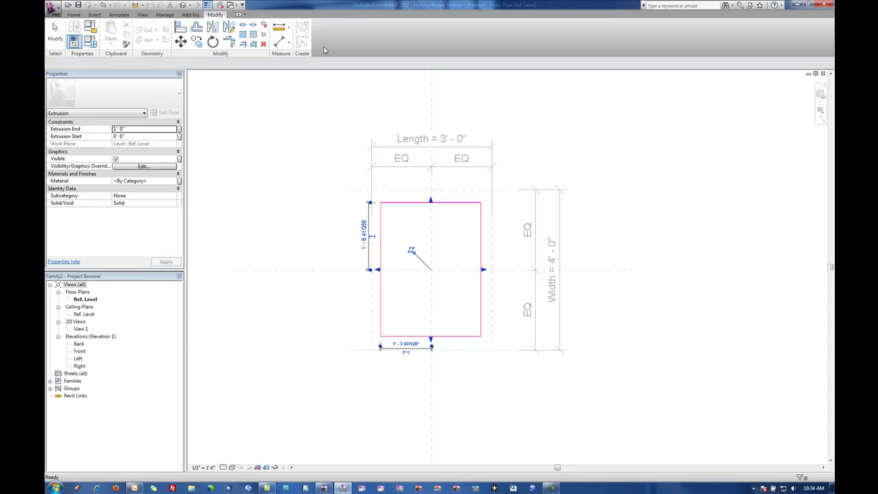
click(467, 229)
click(402, 204)
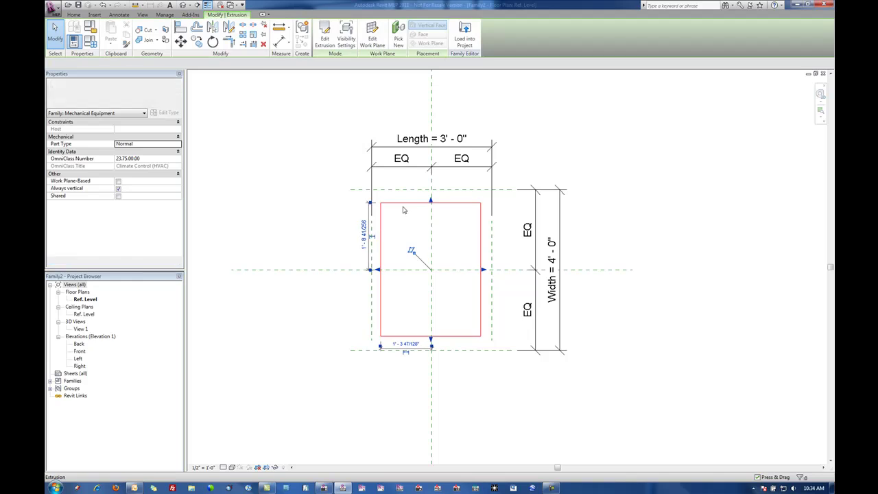
click(433, 245)
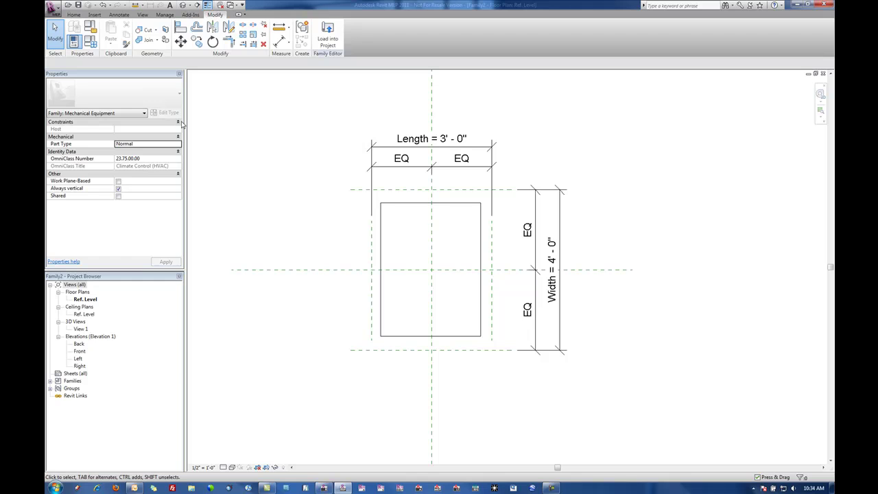
Align the extrusion's top and left edges to their reference planes, locking the left edge.
click(181, 29)
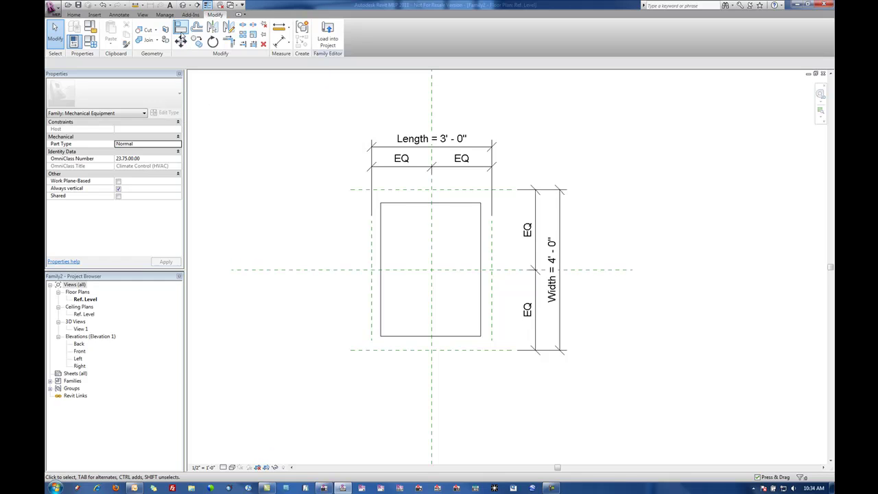
click(359, 190)
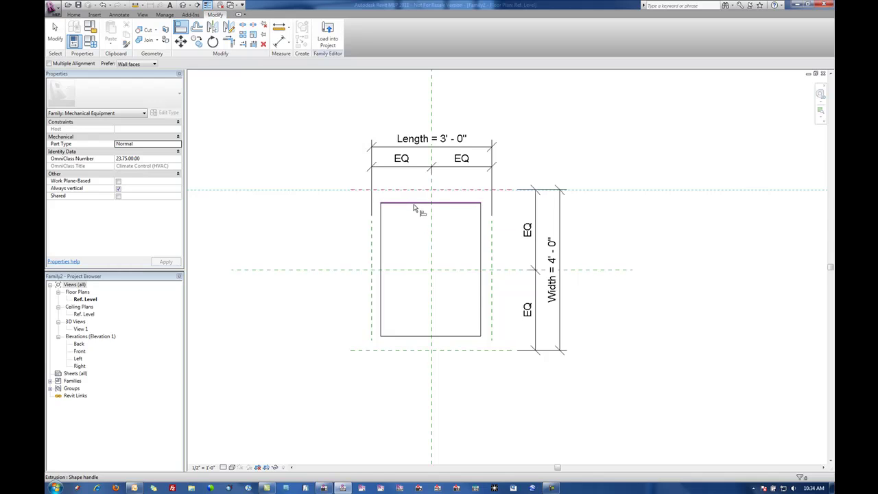
click(414, 208)
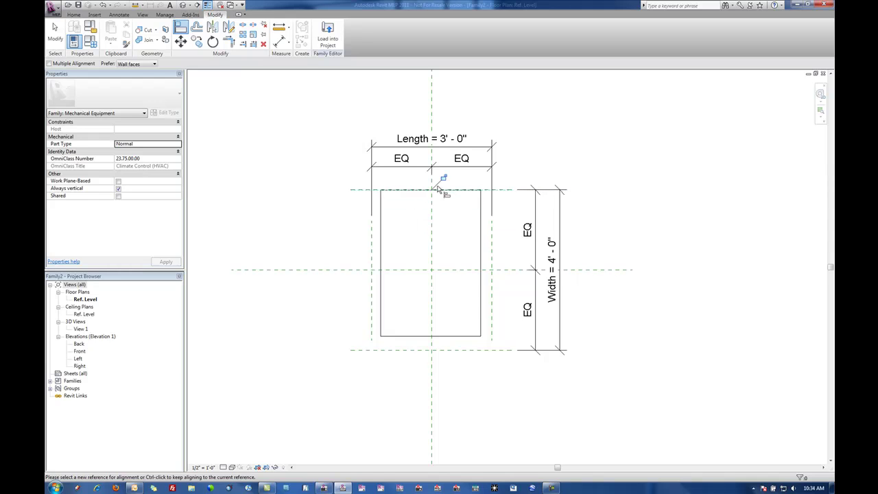
click(372, 255)
click(383, 245)
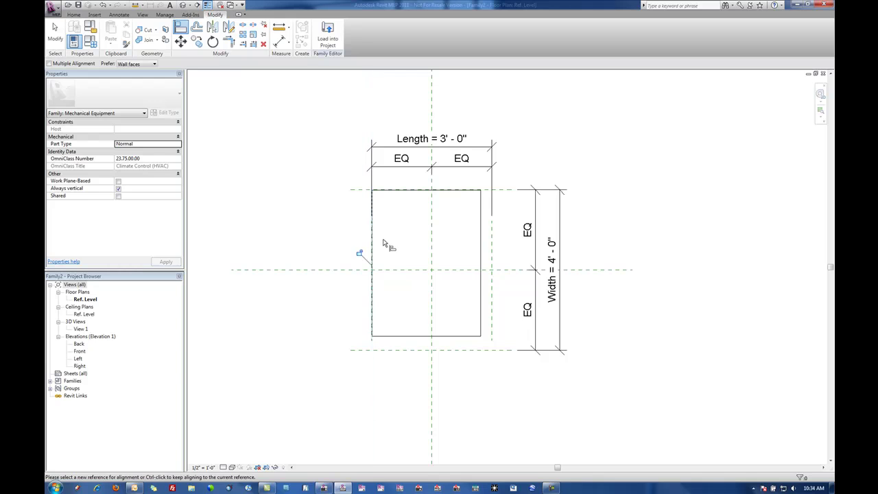
click(359, 253)
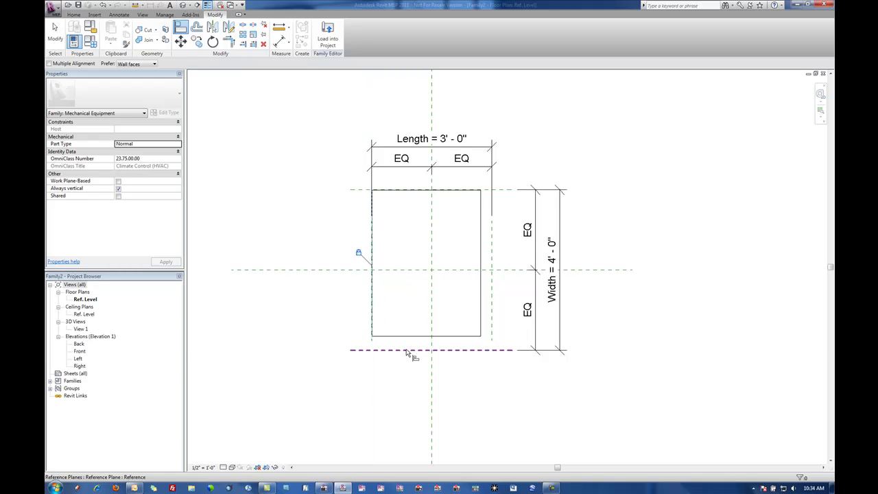
Align the extrusion's bottom and right edges onto their reference planes.
click(406, 351)
click(412, 337)
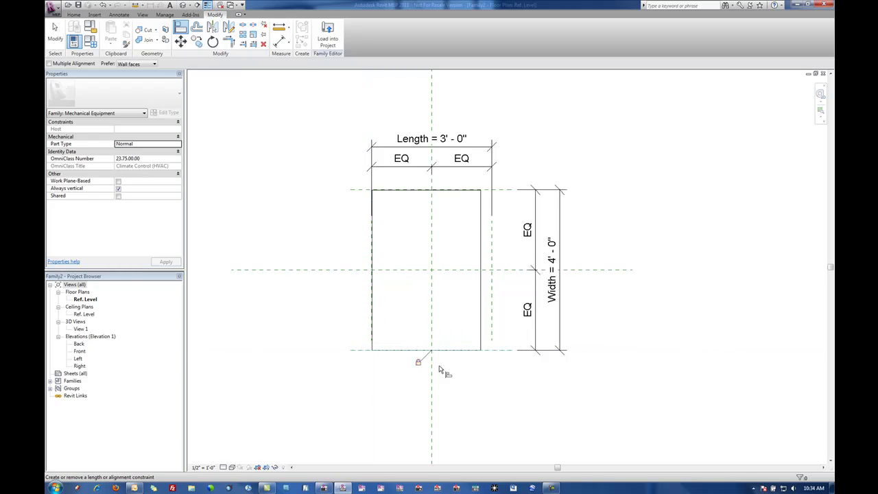
click(491, 344)
click(481, 347)
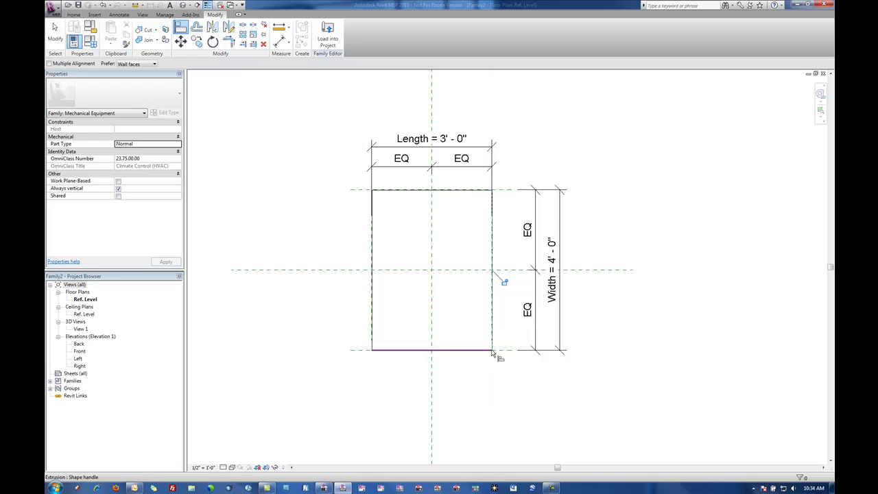
key(Escape)
key(Escape)
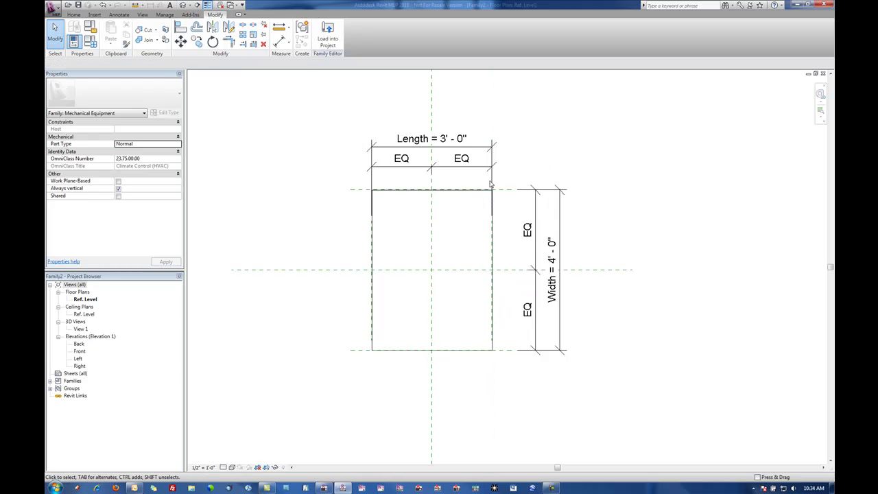
Drag the left reference plane inward so Length shrinks to 2' 10".
scroll(374, 194, up, 2)
scroll(382, 251, down, 3)
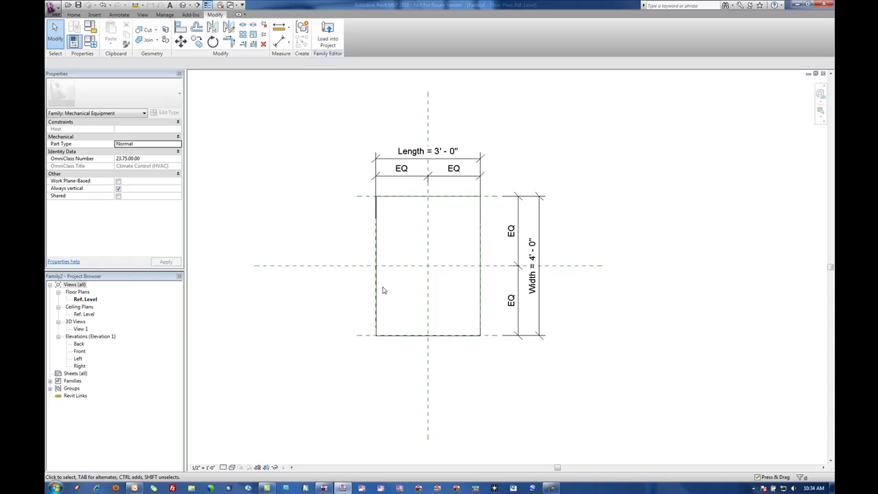
scroll(379, 199, up, 3)
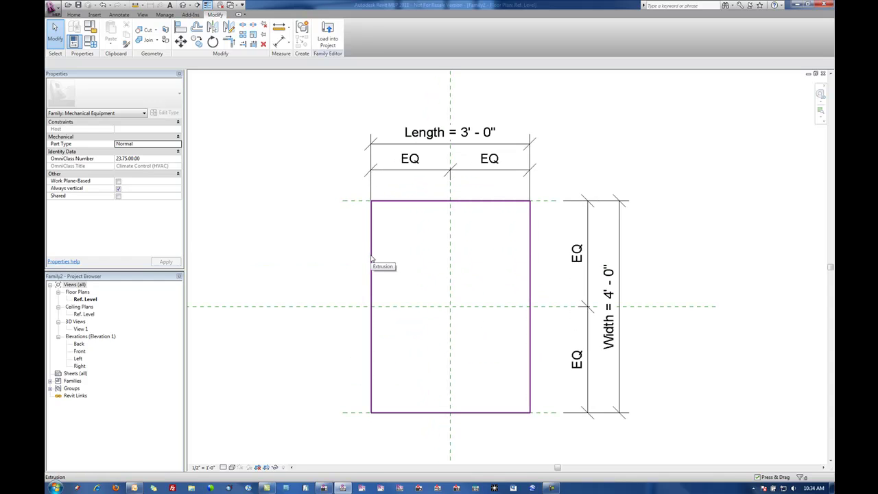
click(372, 259)
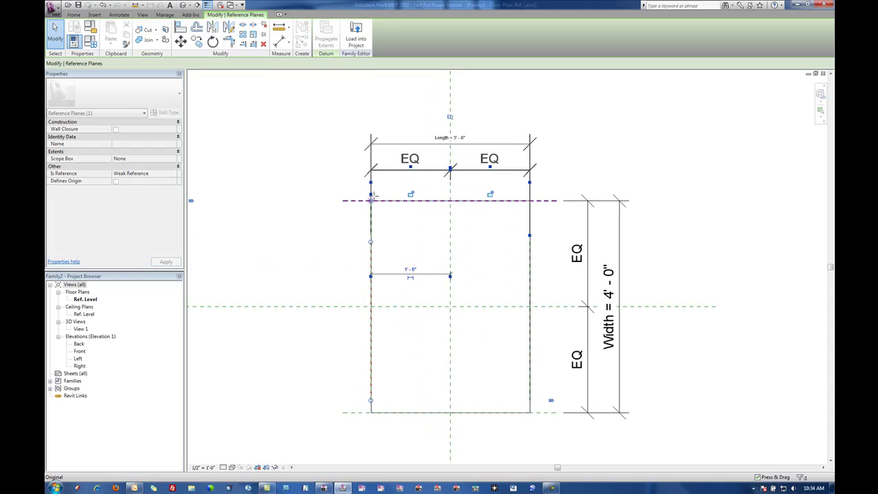
click(518, 230)
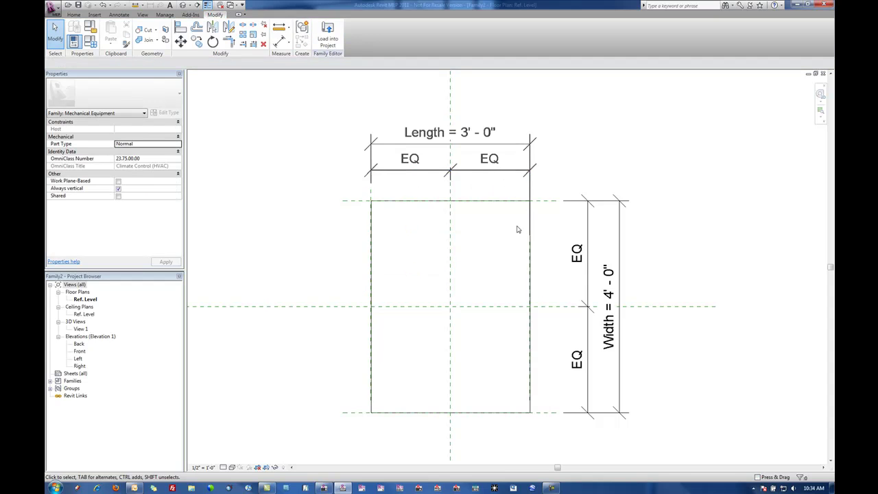
scroll(510, 231, down, 1)
scroll(417, 211, up, 1)
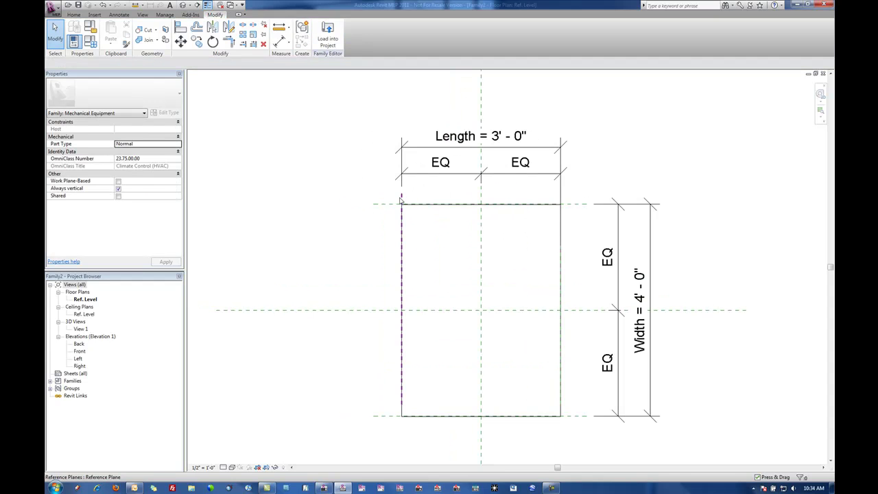
scroll(385, 205, up, 1)
click(379, 206)
click(410, 221)
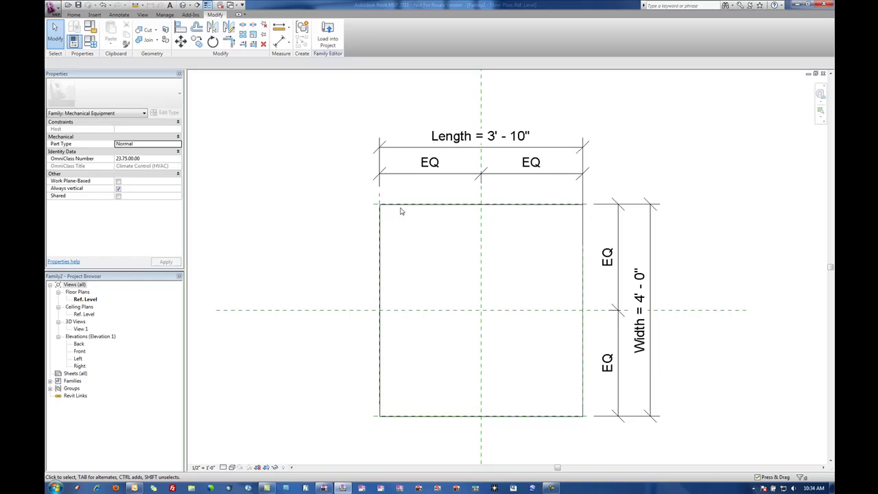
click(380, 199)
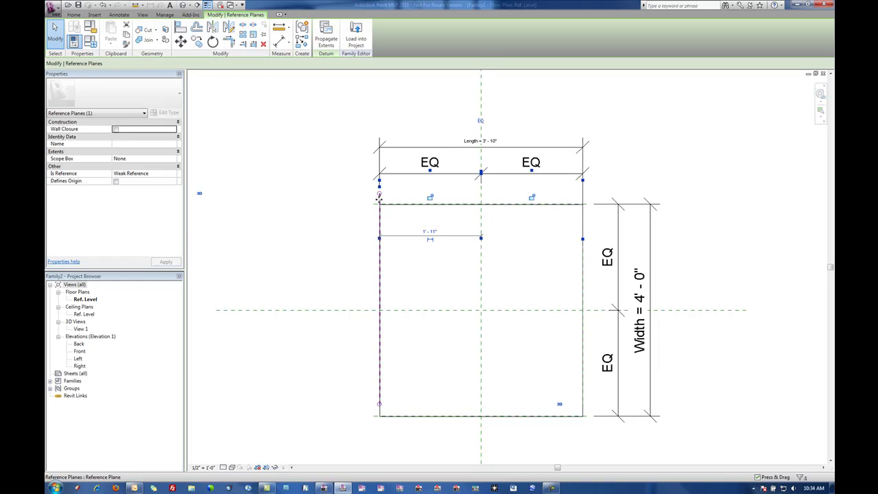
drag(380, 199, 403, 199)
click(427, 222)
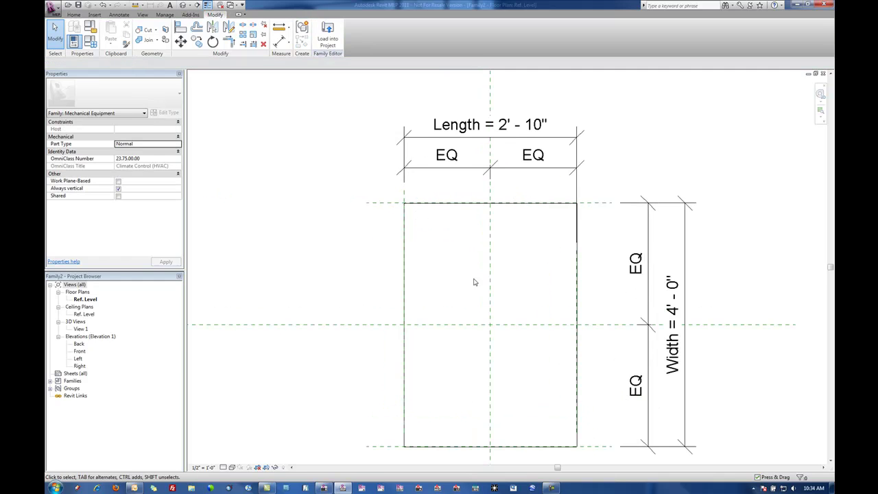
scroll(459, 252, up, 2)
middle_drag(459, 252, 451, 250)
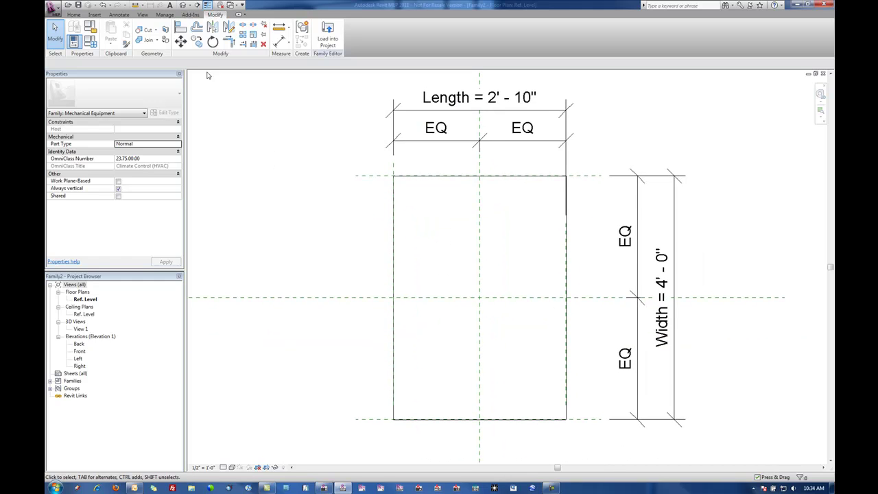
Show the box in the 3D view with the Family Types dialog open.
click(183, 5)
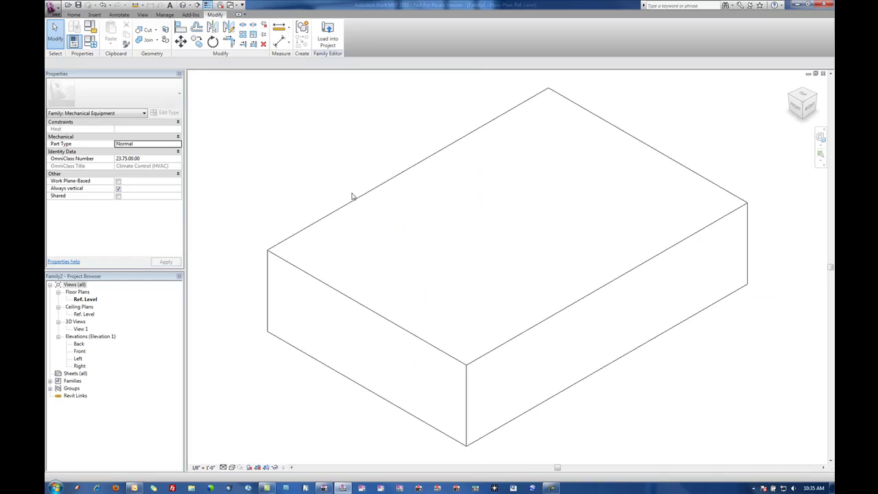
scroll(343, 191, down, 2)
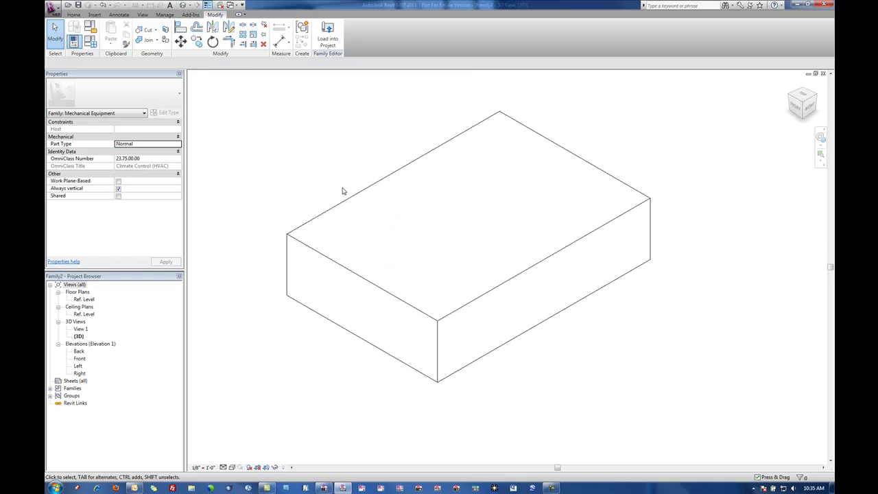
click(90, 41)
drag(281, 201, 226, 191)
Enter Width 2' 0" and Length 3' 0" in Family Types, apply and close.
click(219, 235)
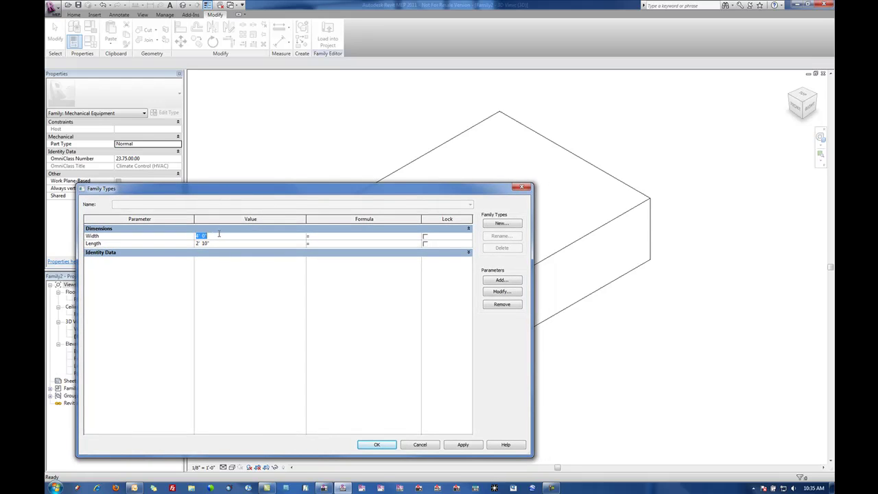
text(2)
key(Tab)
click(226, 243)
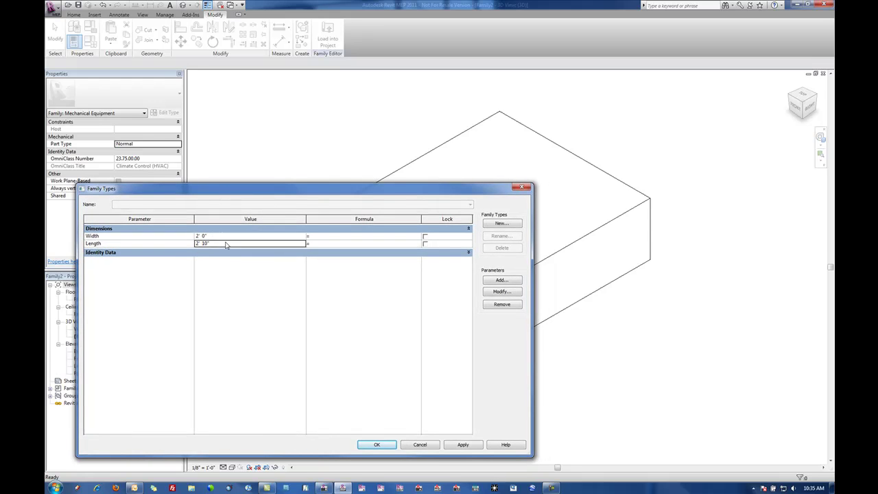
key(Tab)
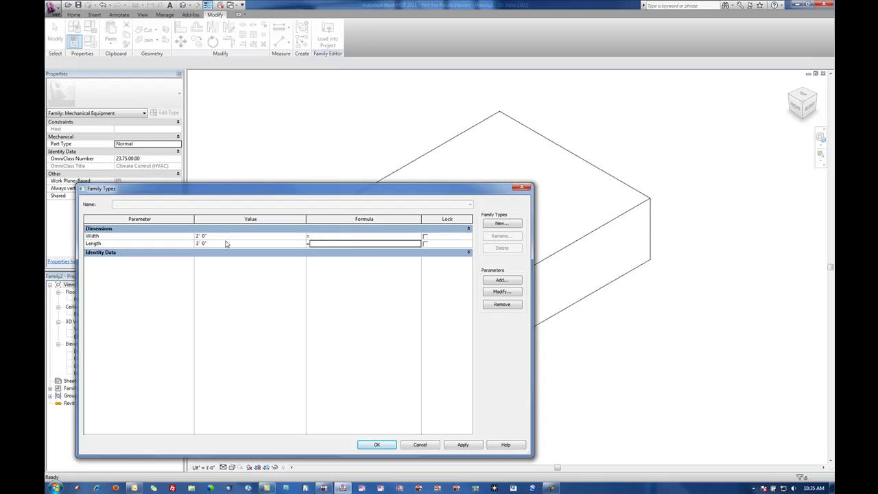
click(463, 446)
drag(394, 190, 536, 302)
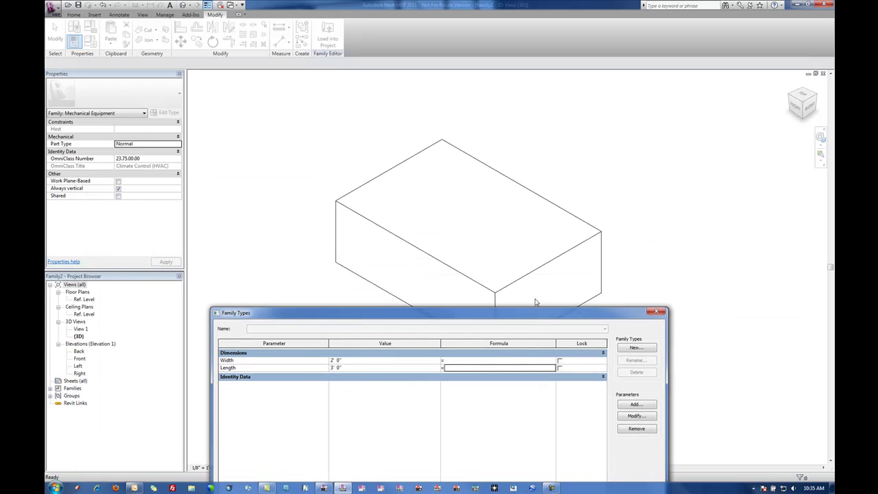
drag(399, 316, 366, 157)
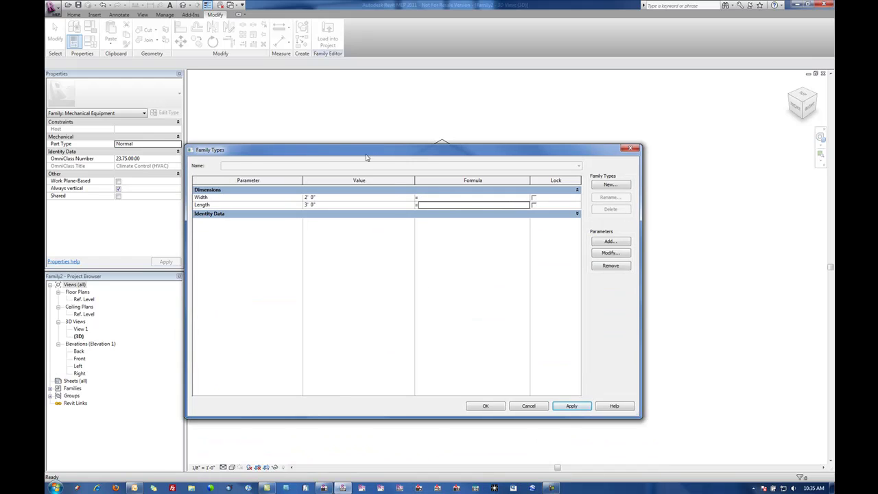
click(486, 406)
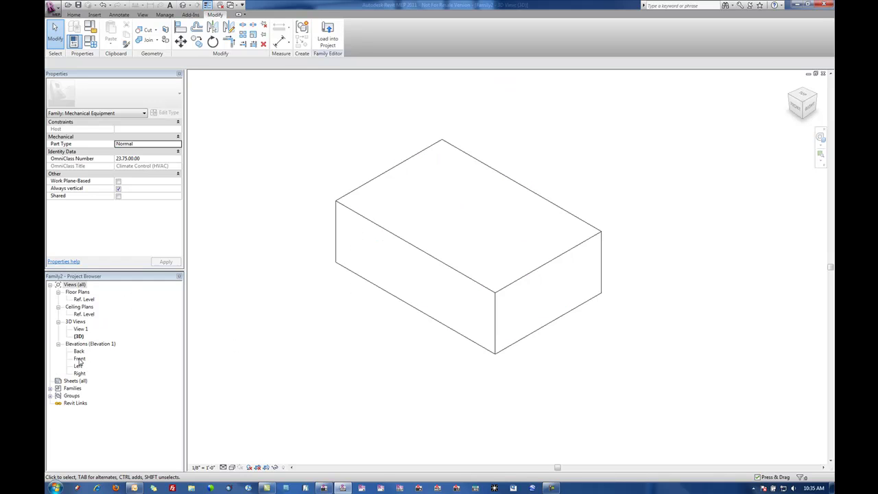
Open Elevations > Left from the Project Browser and zoom in on the box.
click(138, 363)
double_click(81, 366)
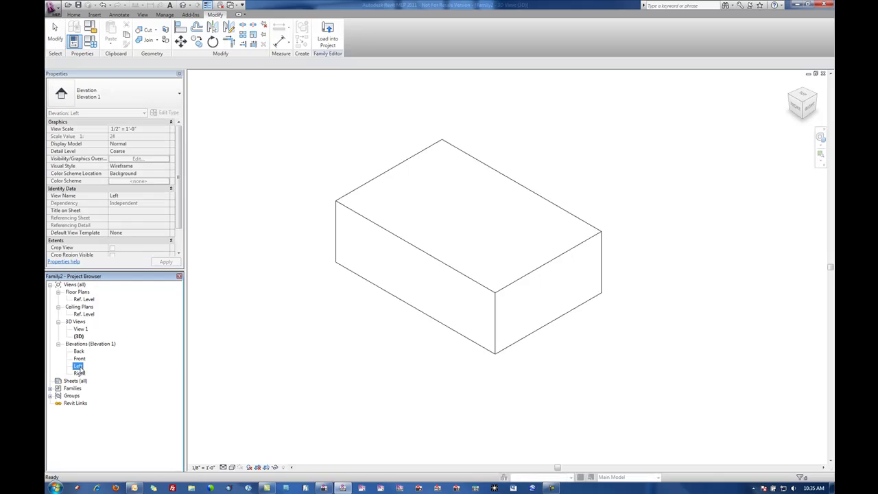
scroll(415, 306, up, 3)
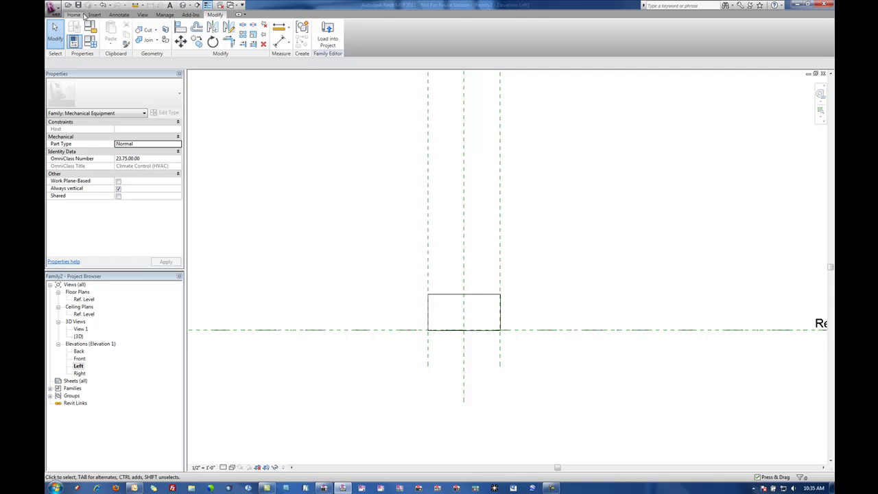
Draw a horizontal reference plane along the top of the box.
click(74, 15)
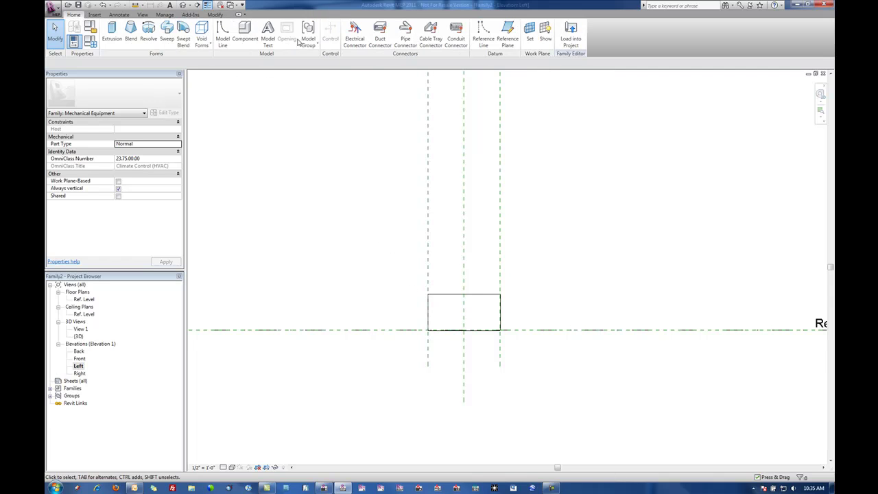
click(506, 43)
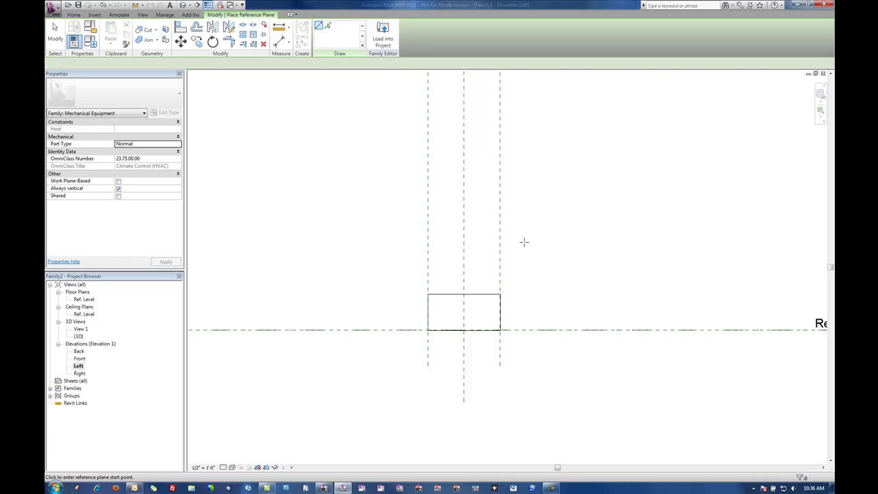
click(520, 287)
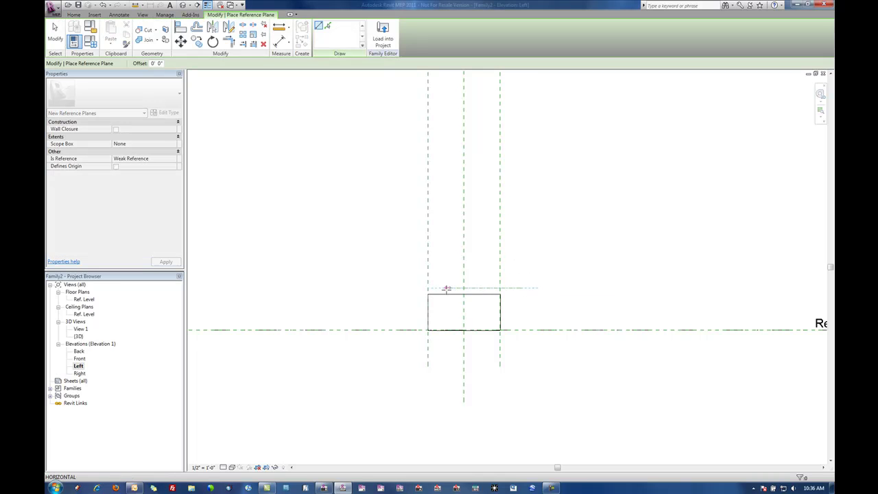
click(407, 289)
key(Escape)
key(Escape)
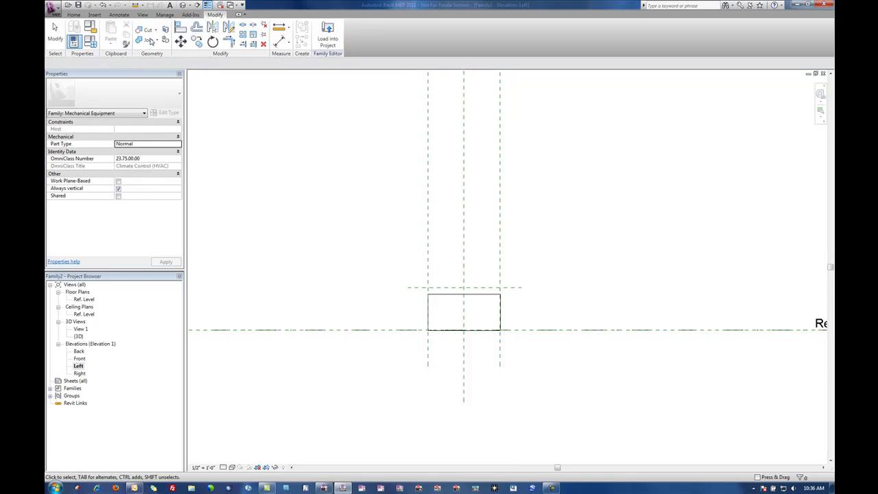
Place an aligned dimension from the Ref. Level to the top reference plane (1' - 2 1/32").
click(280, 43)
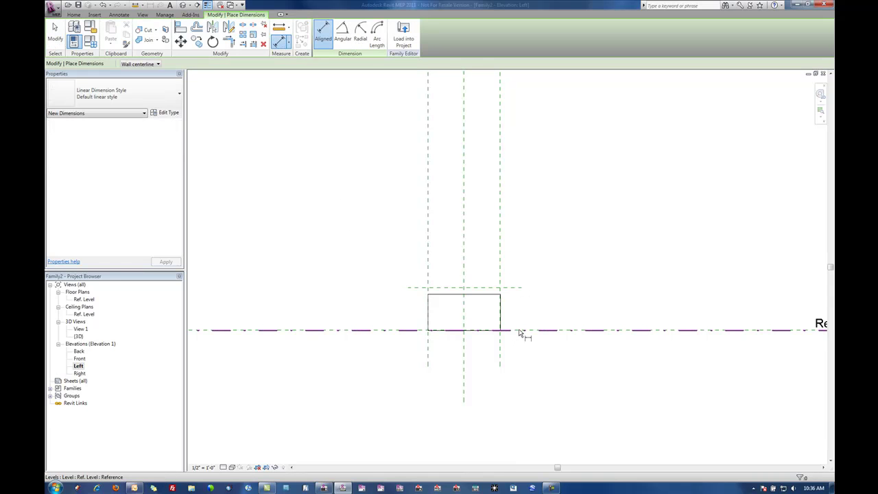
click(522, 330)
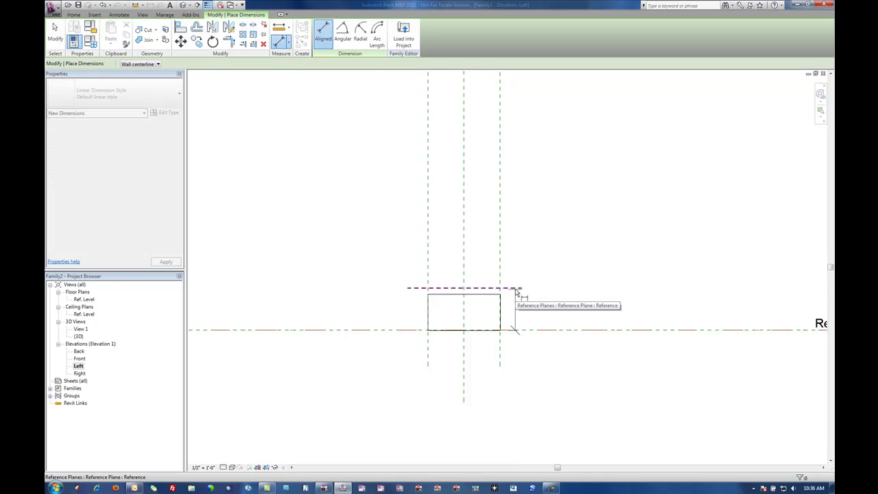
middle_drag(516, 288, 500, 294)
click(497, 289)
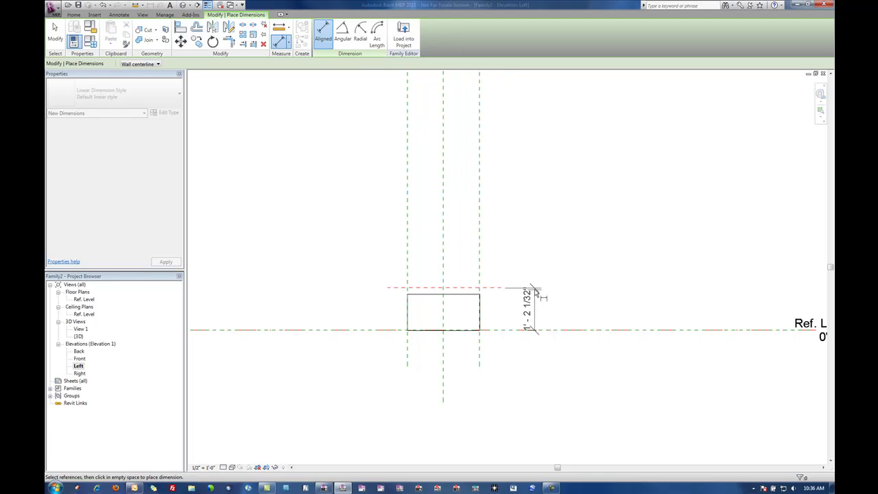
click(542, 294)
middle_drag(605, 298, 558, 300)
key(Escape)
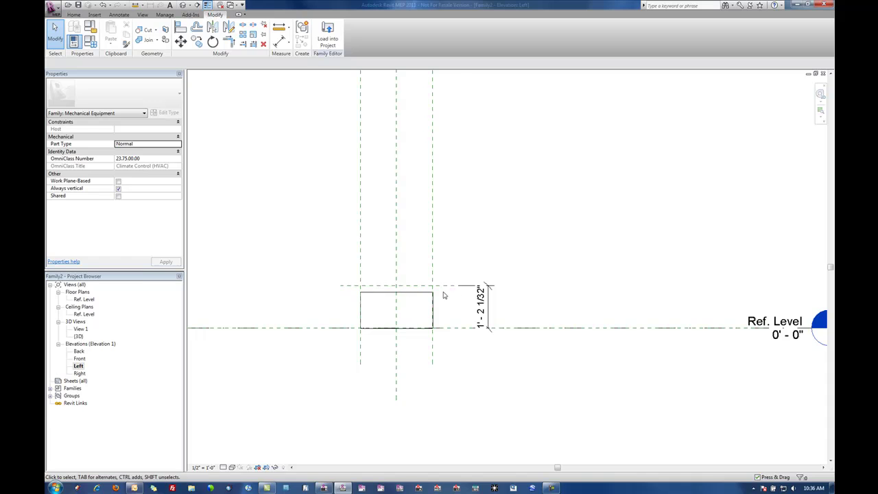
middle_drag(478, 307, 505, 306)
Label the height dimension with a new parameter named Height.
click(507, 302)
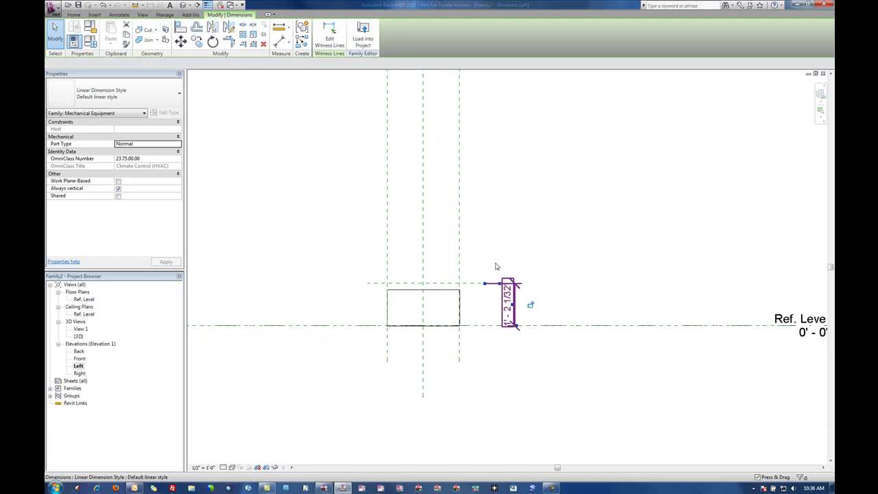
click(238, 64)
click(235, 81)
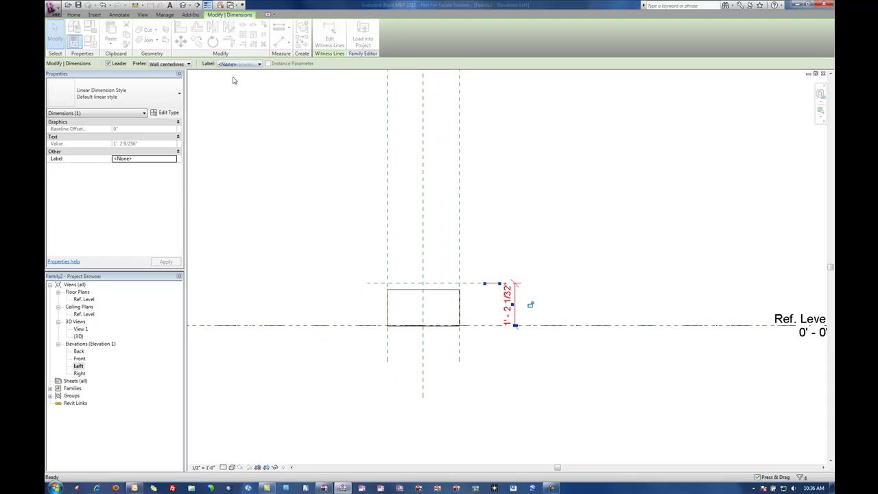
text(Height)
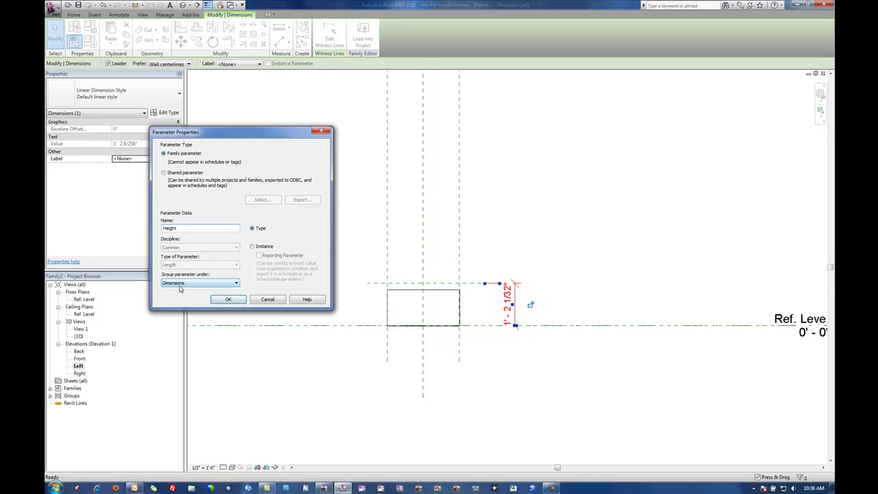
Confirm the Height parameter and align-lock the box's top edge to the top reference plane.
click(227, 300)
key(Escape)
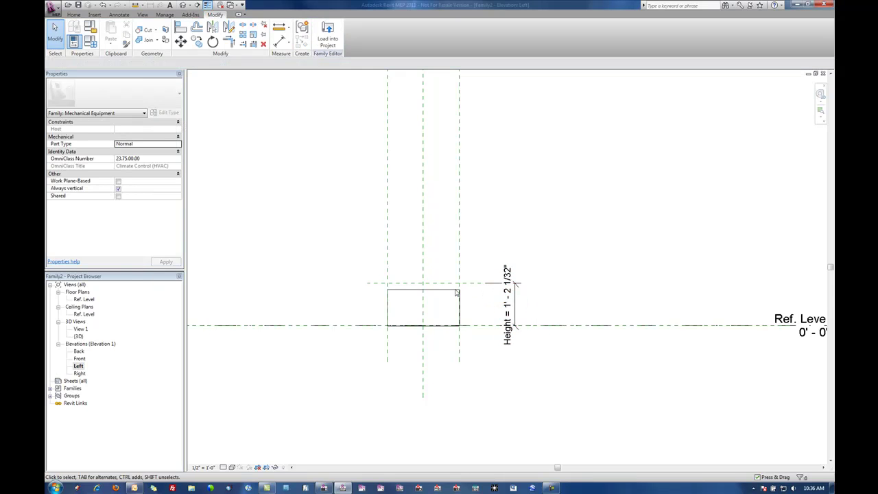
key(a)
key(l)
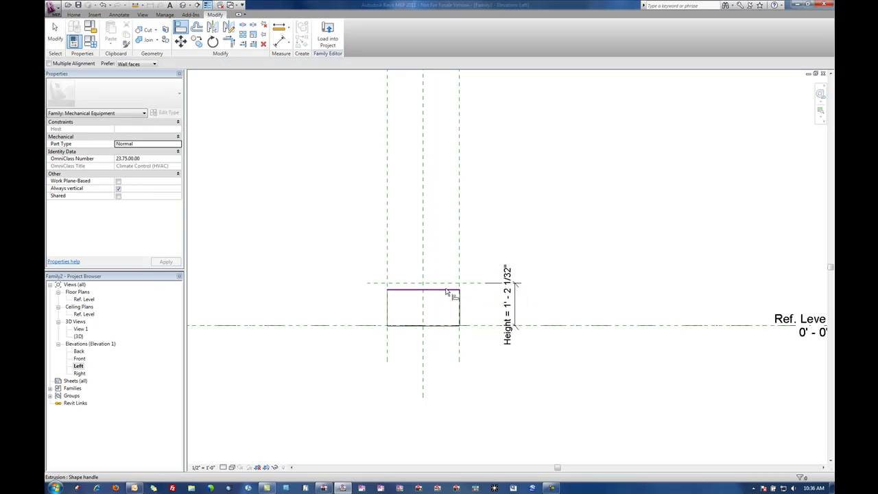
click(379, 284)
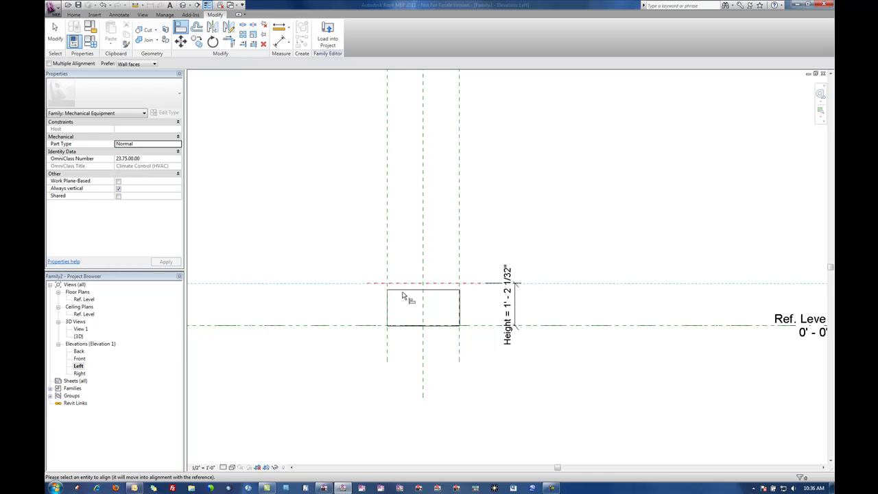
click(402, 292)
key(Escape)
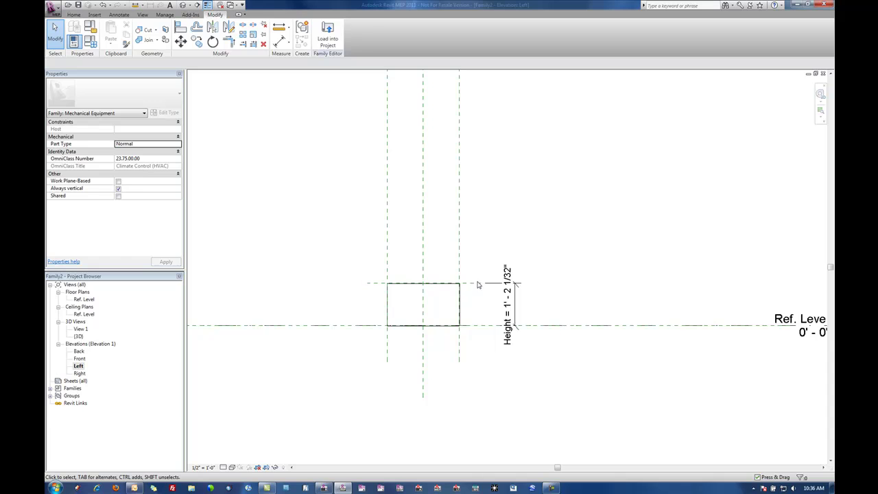
Raise the top reference plane to flex Height to 1' - 8".
click(478, 283)
drag(478, 284, 480, 266)
click(539, 253)
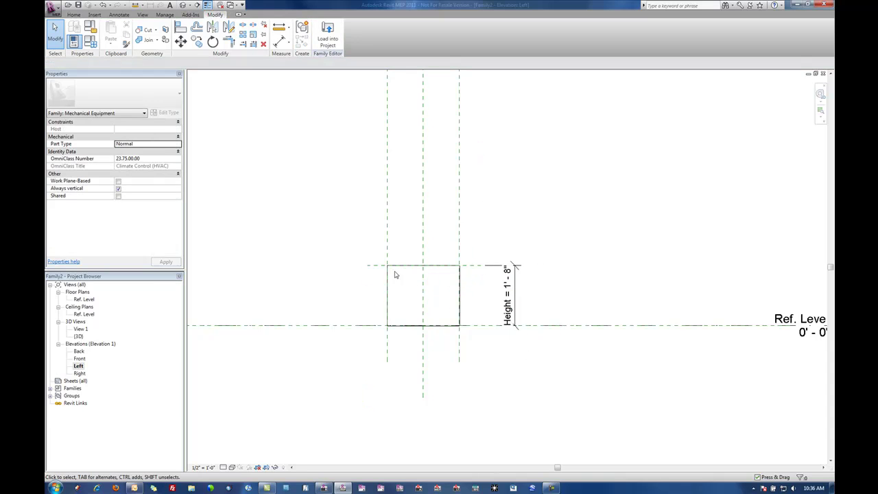
click(89, 41)
key(Escape)
In the default 3D view, set Height to 1' 0" in Family Types, keeping Length 3' 0", and apply.
click(183, 5)
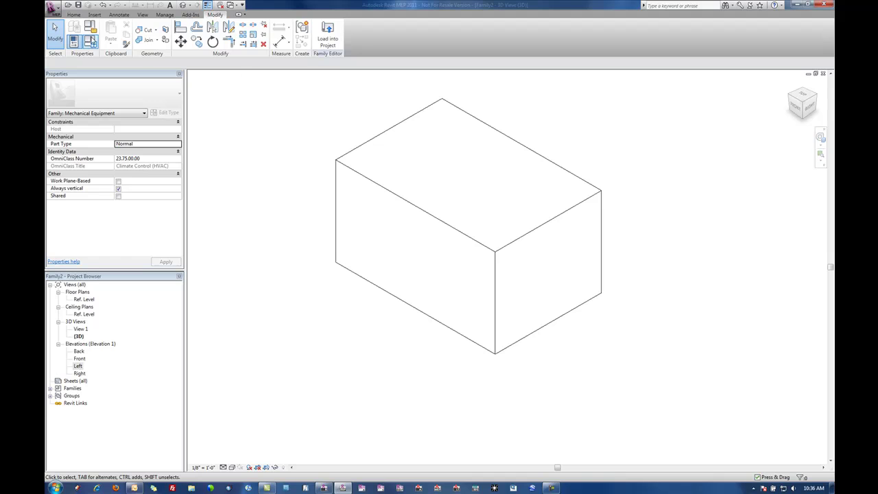
click(90, 42)
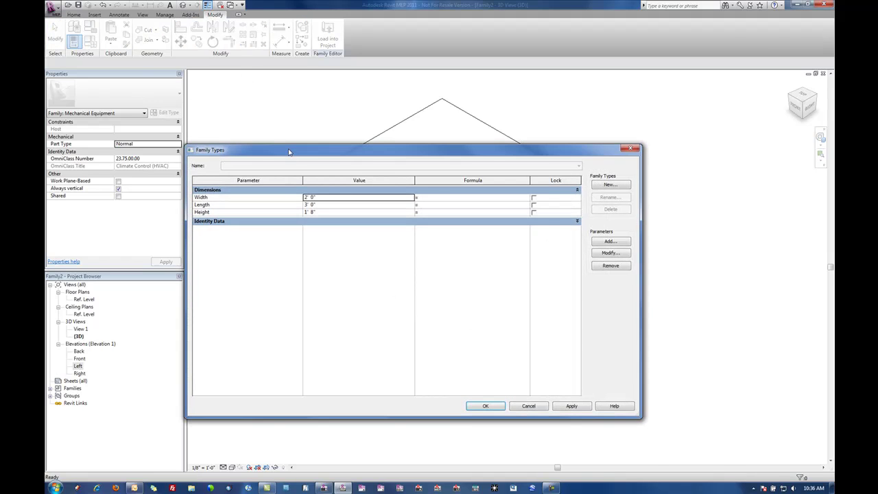
drag(289, 152, 370, 225)
click(410, 287)
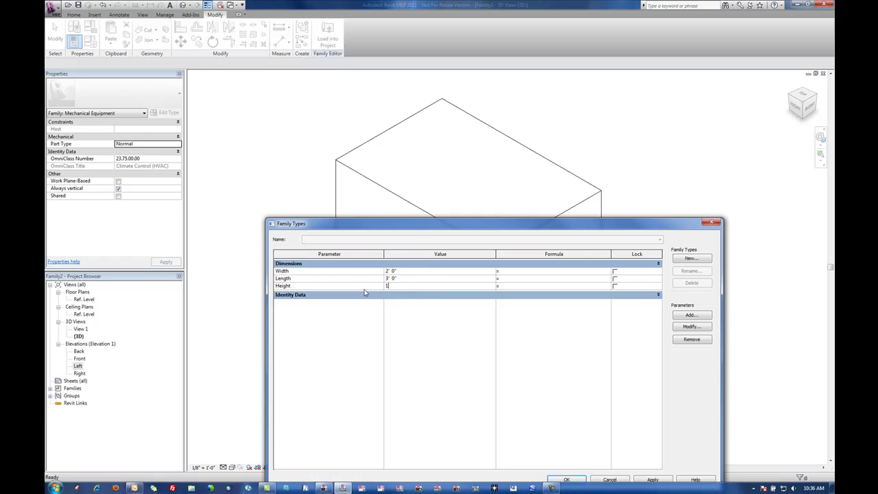
click(426, 277)
drag(332, 225, 199, 132)
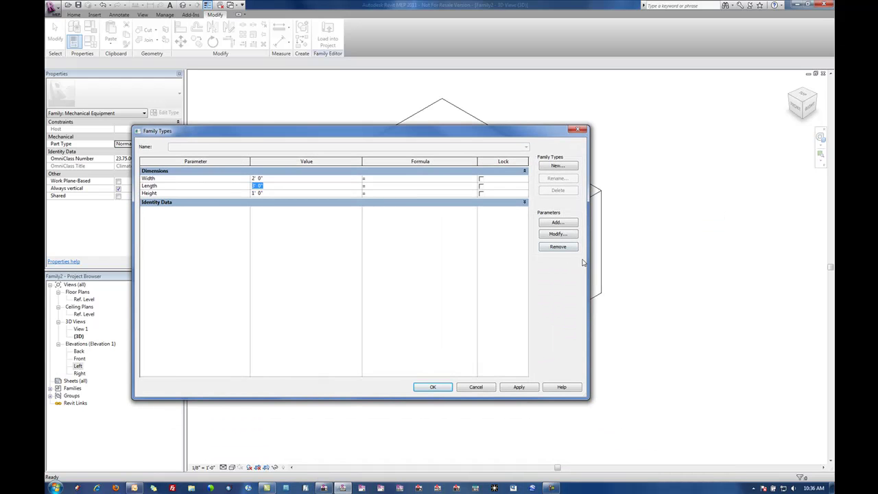
drag(589, 260, 400, 295)
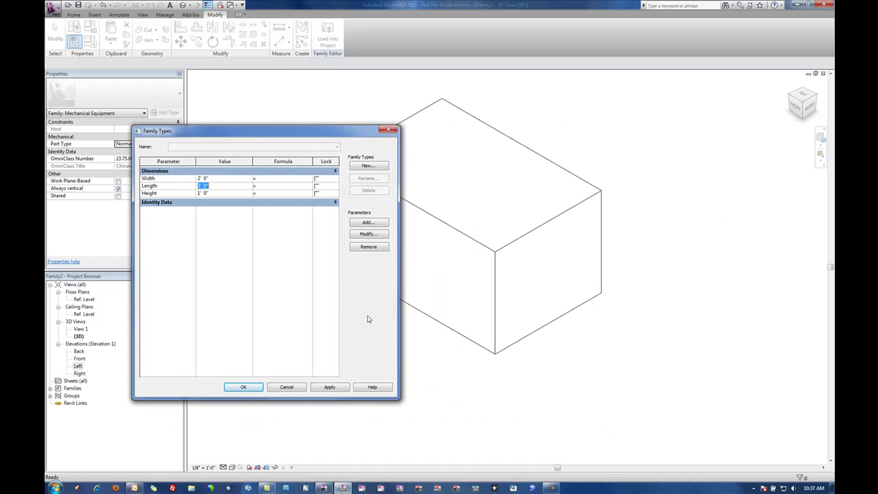
click(328, 388)
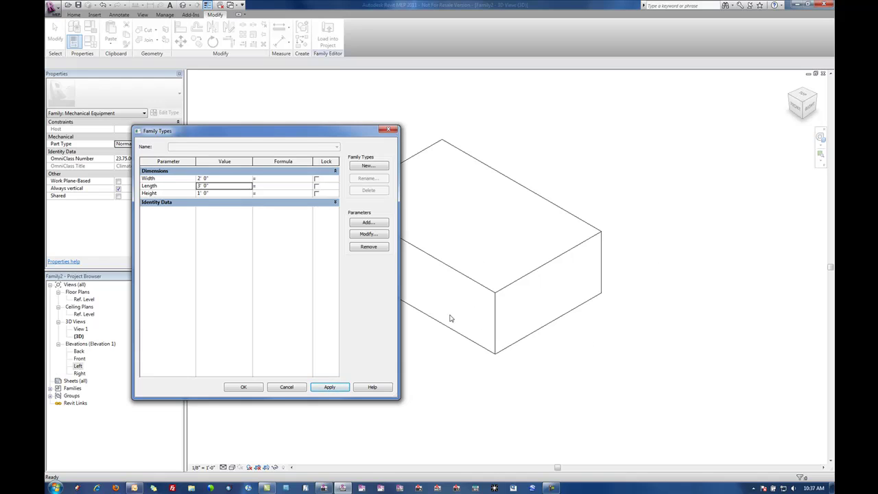
click(236, 388)
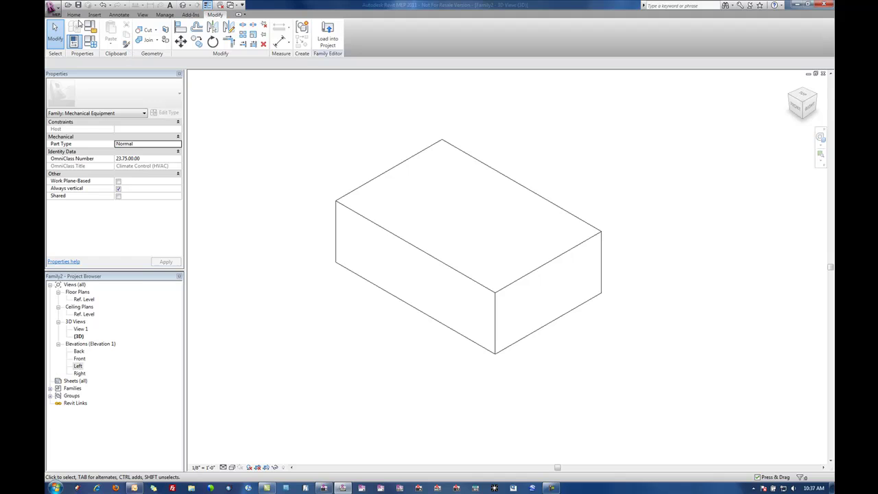
Open the Ref. Level floor plan, nudge the top plane up, then undo back to Width 2' - 0".
double_click(83, 300)
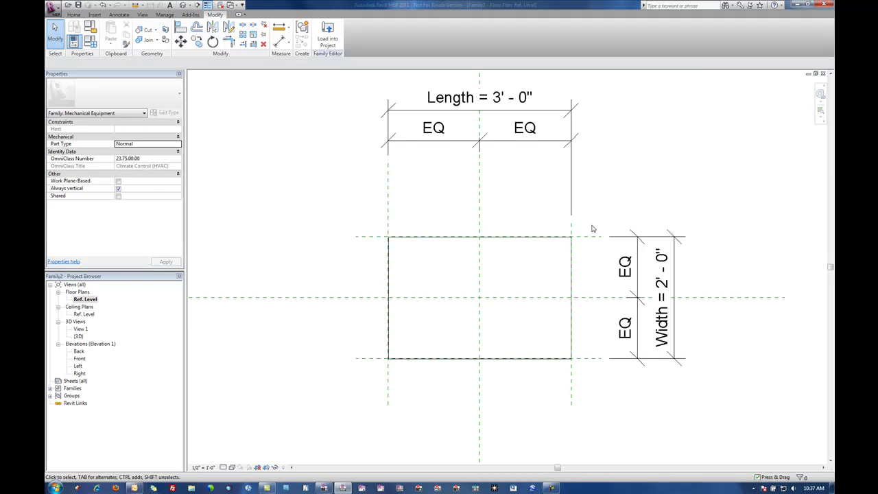
click(595, 238)
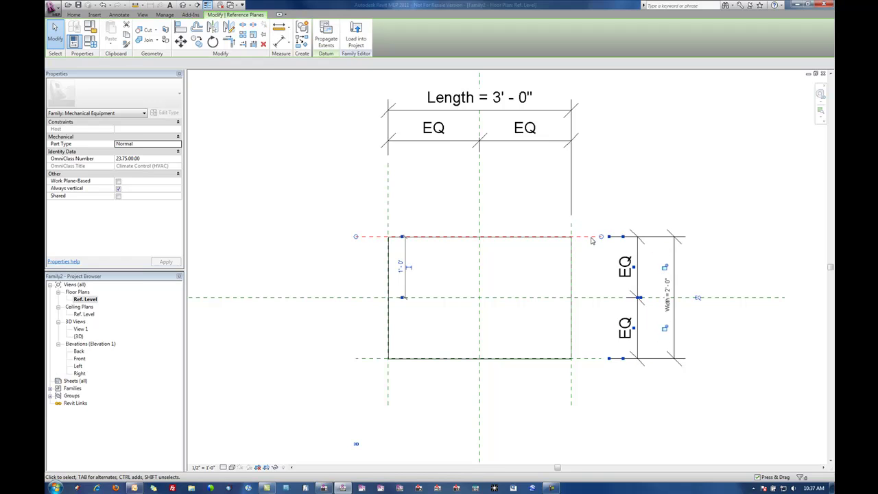
key(Up)
key(Up)
key(Up)
key(Up)
key(ctrl+z)
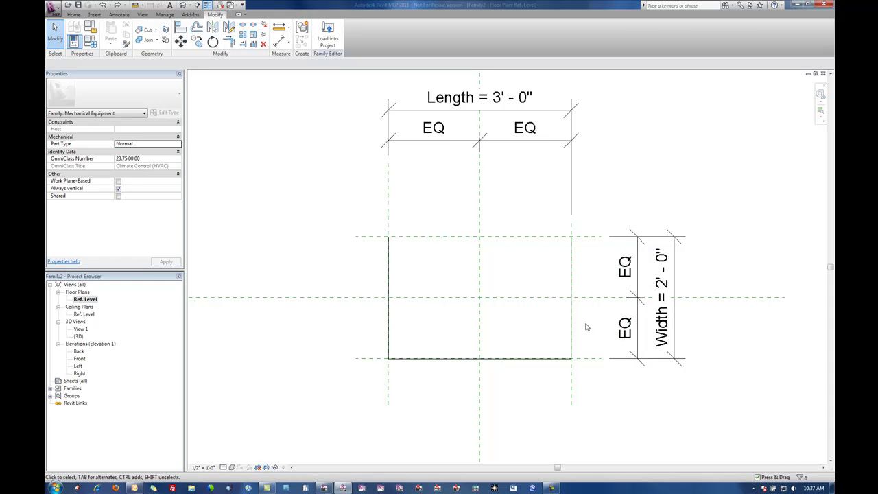
Drag the top plane to flex Width to 2' - 4 1/2", then undo to 2' - 0".
click(584, 237)
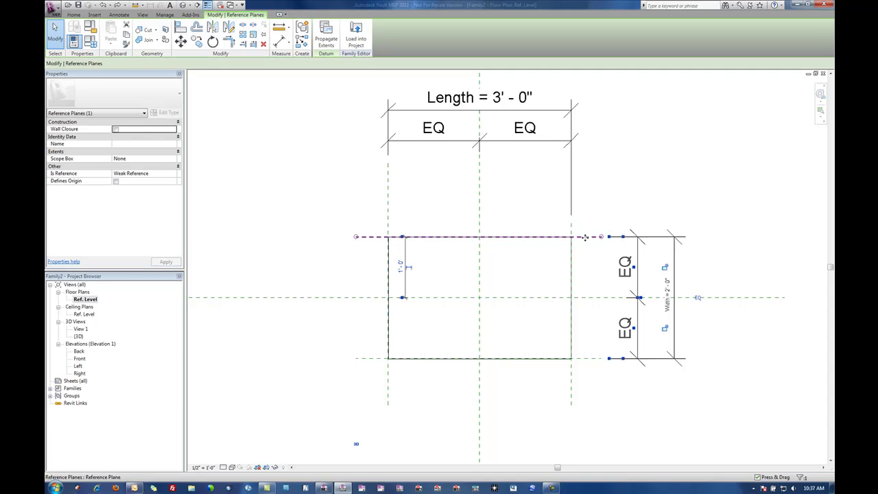
drag(585, 237, 589, 226)
click(595, 210)
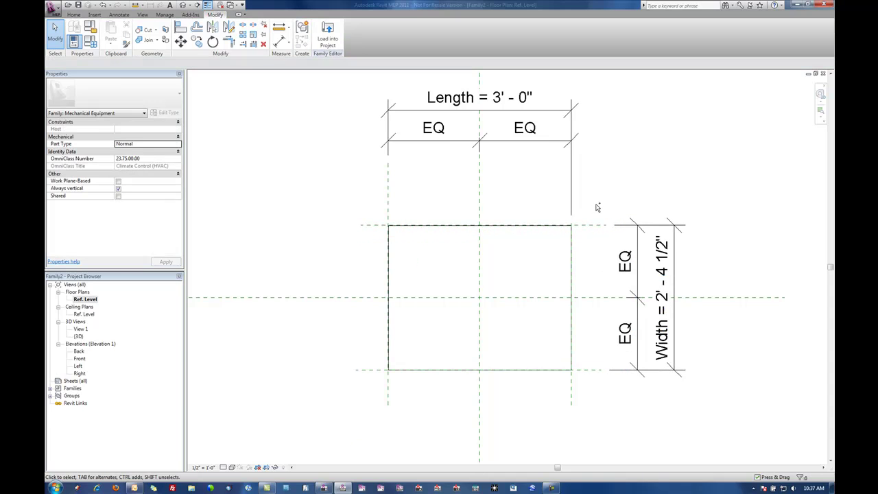
key(ctrl+z)
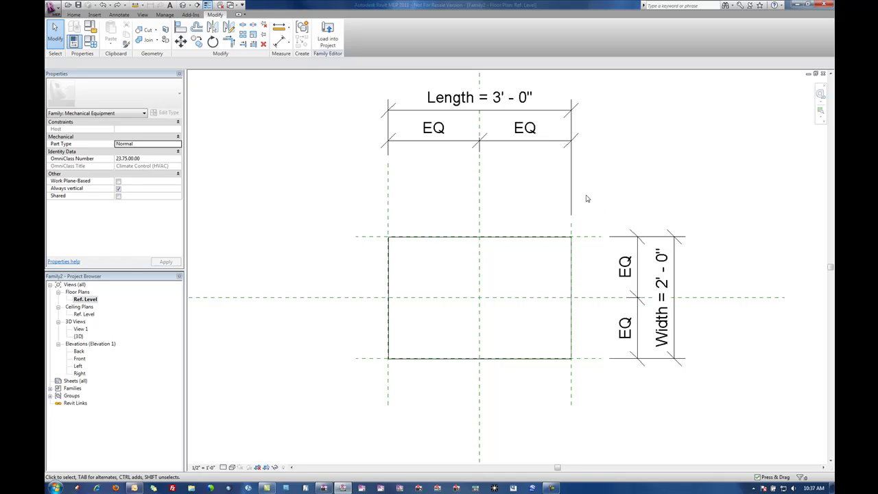